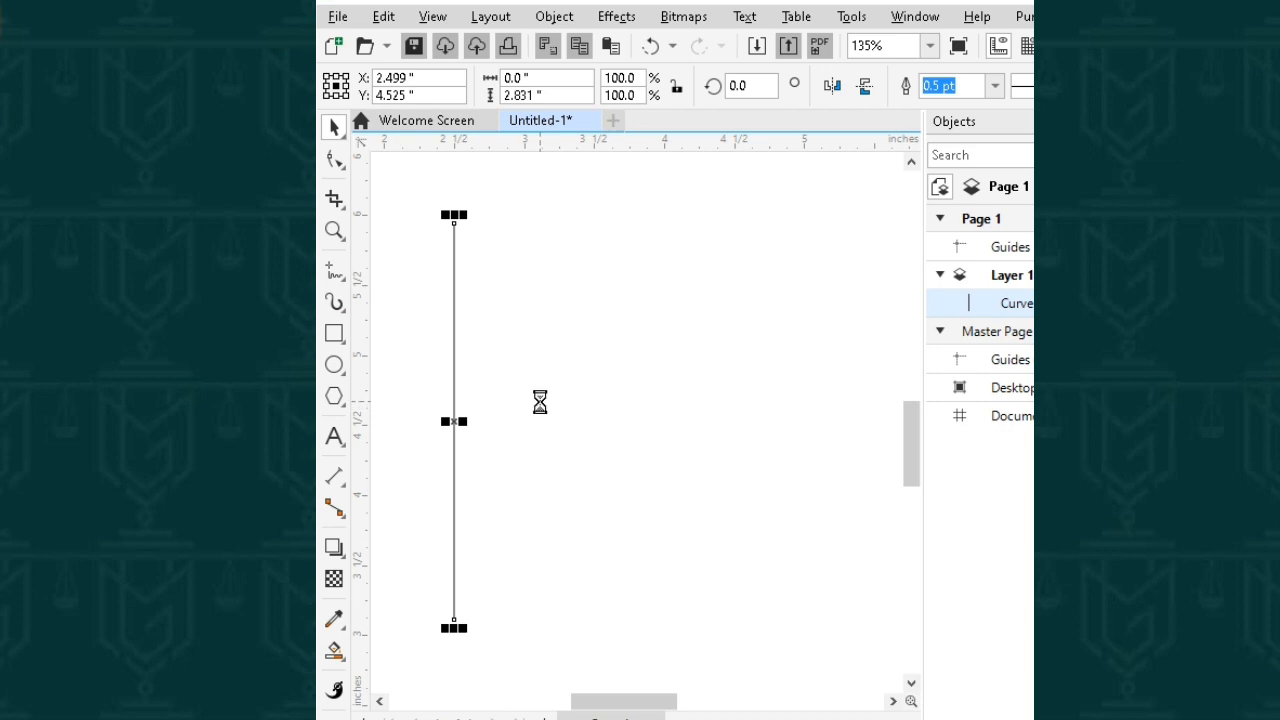
Step: Duplicate the vertical line and shift the copy 0.23 inches to the right of the original
key(ctrl+d)
drag(489, 400, 462, 424)
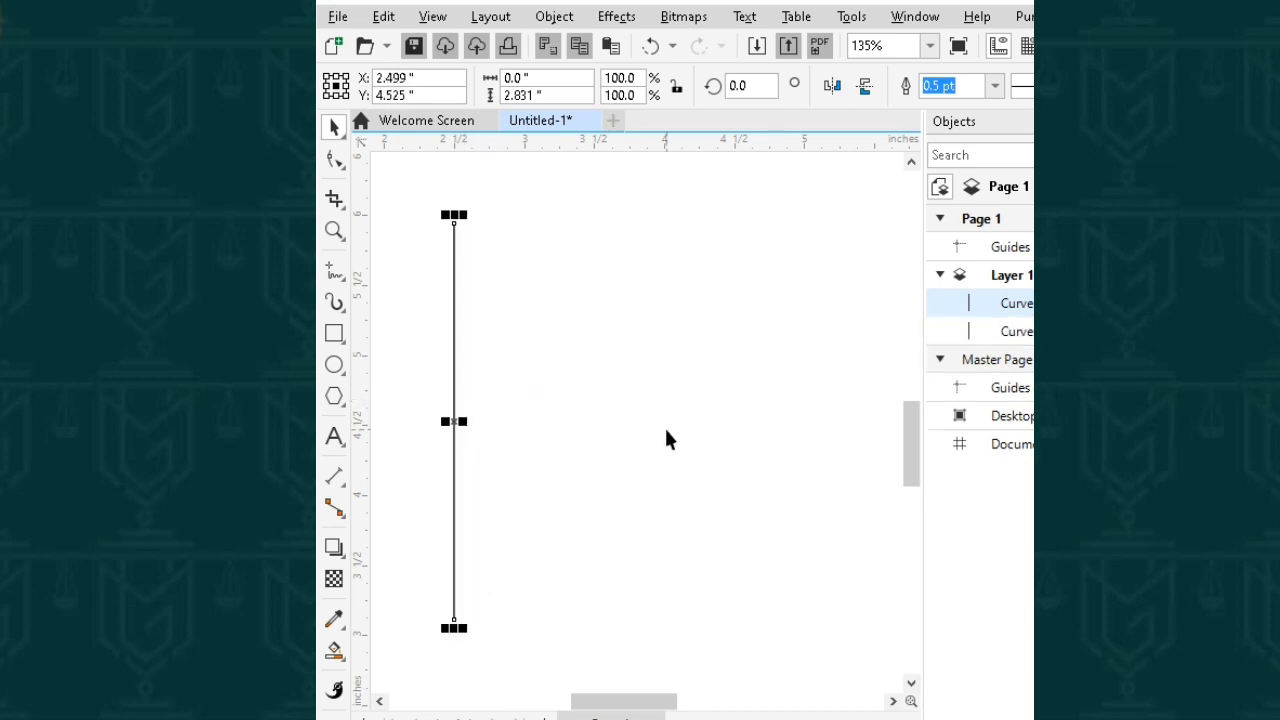
key(Right)
key(Right)
key(Right)
key(Right)
key(Right)
key(Right)
key(Right)
key(Right)
key(Right)
key(Right)
key(Right)
key(Right)
key(Right)
key(Right)
key(Right)
key(Right)
key(Right)
key(Right)
key(Right)
key(Right)
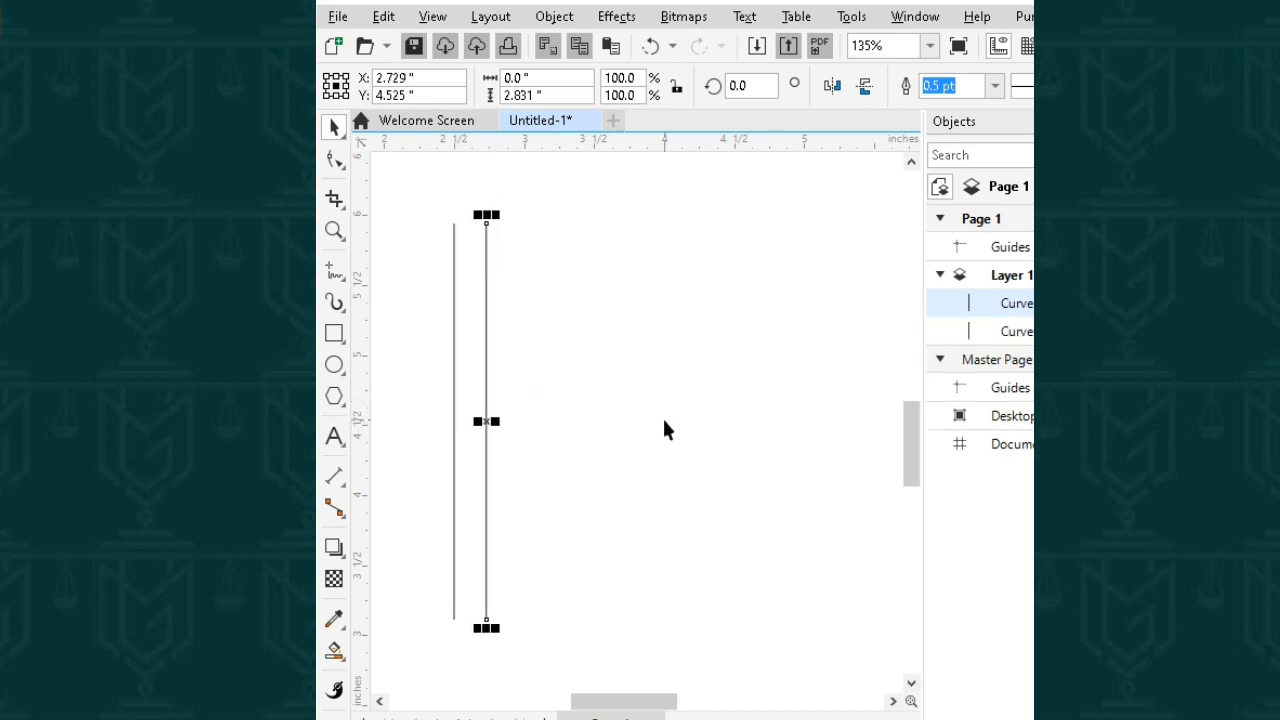
Step: Repeat the offset duplication six more times to make a row of eight evenly spaced vertical lines
key(ctrl+d)
key(ctrl+d)
key(ctrl+d)
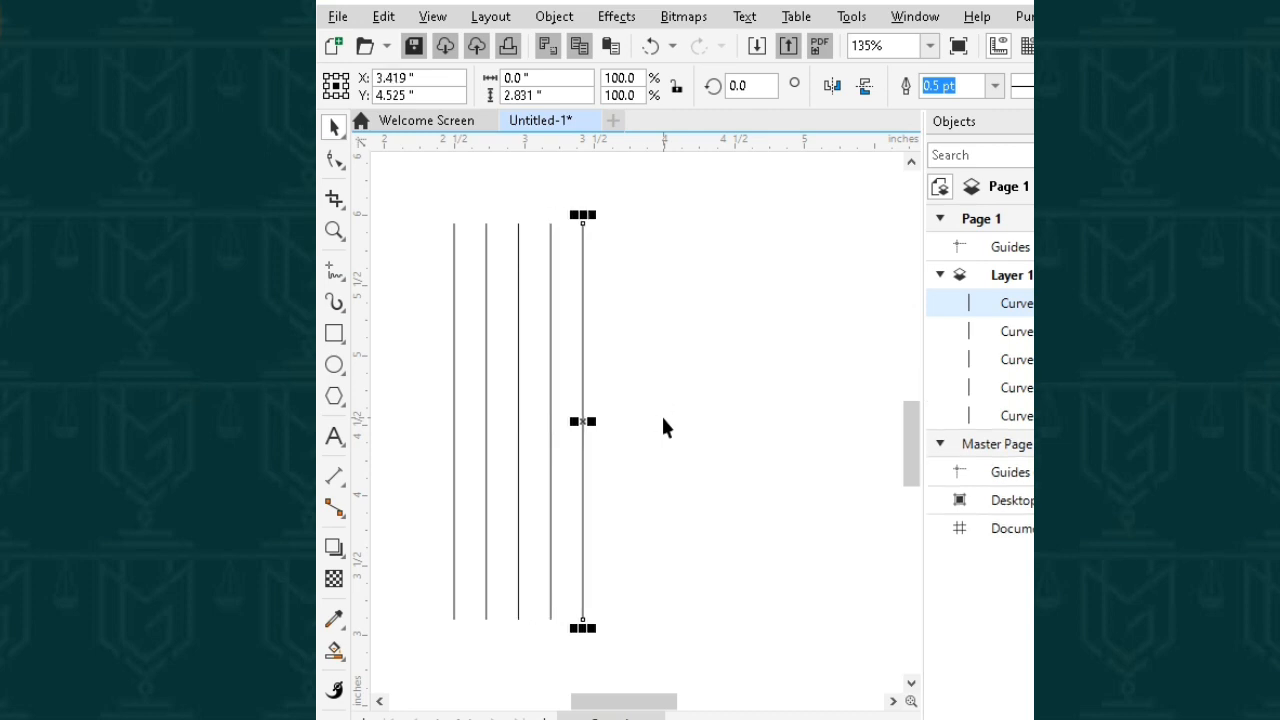
key(ctrl+d)
key(ctrl+d)
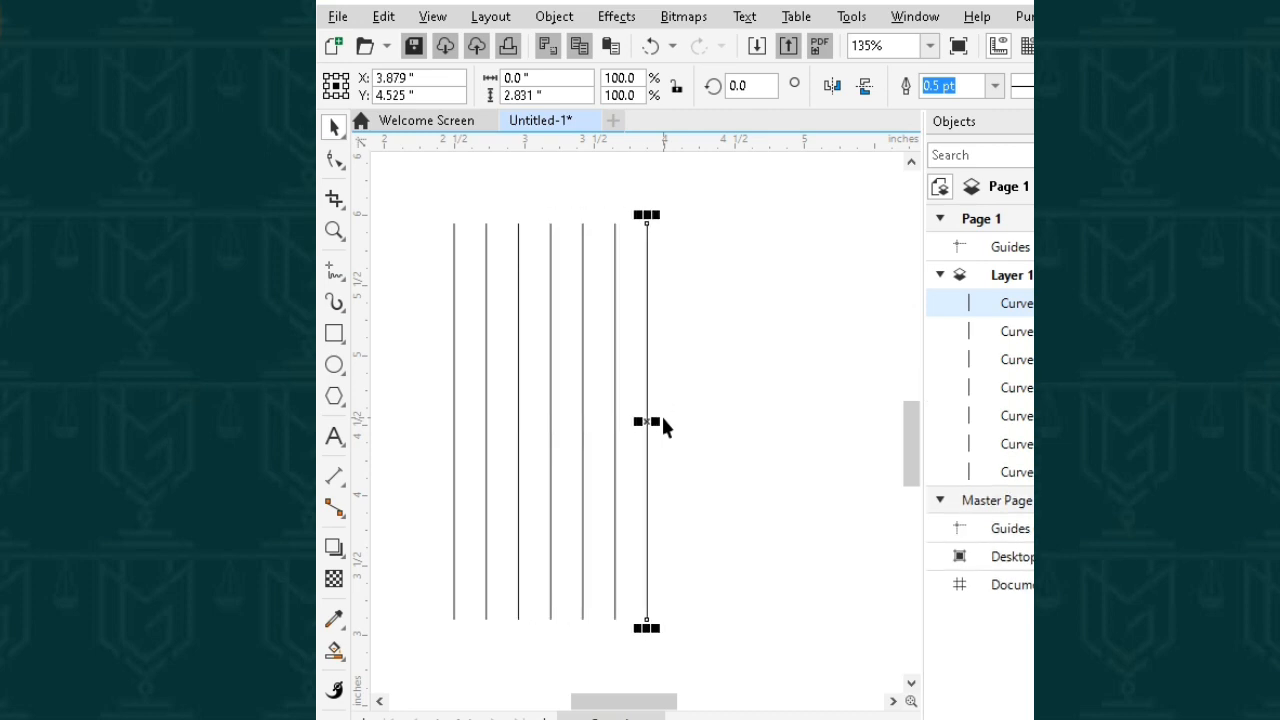
key(ctrl+d)
Step: Duplicate all eight vertical lines in place and rotate one set to about 269.45 degrees to form a crossing grid
drag(409, 186, 729, 642)
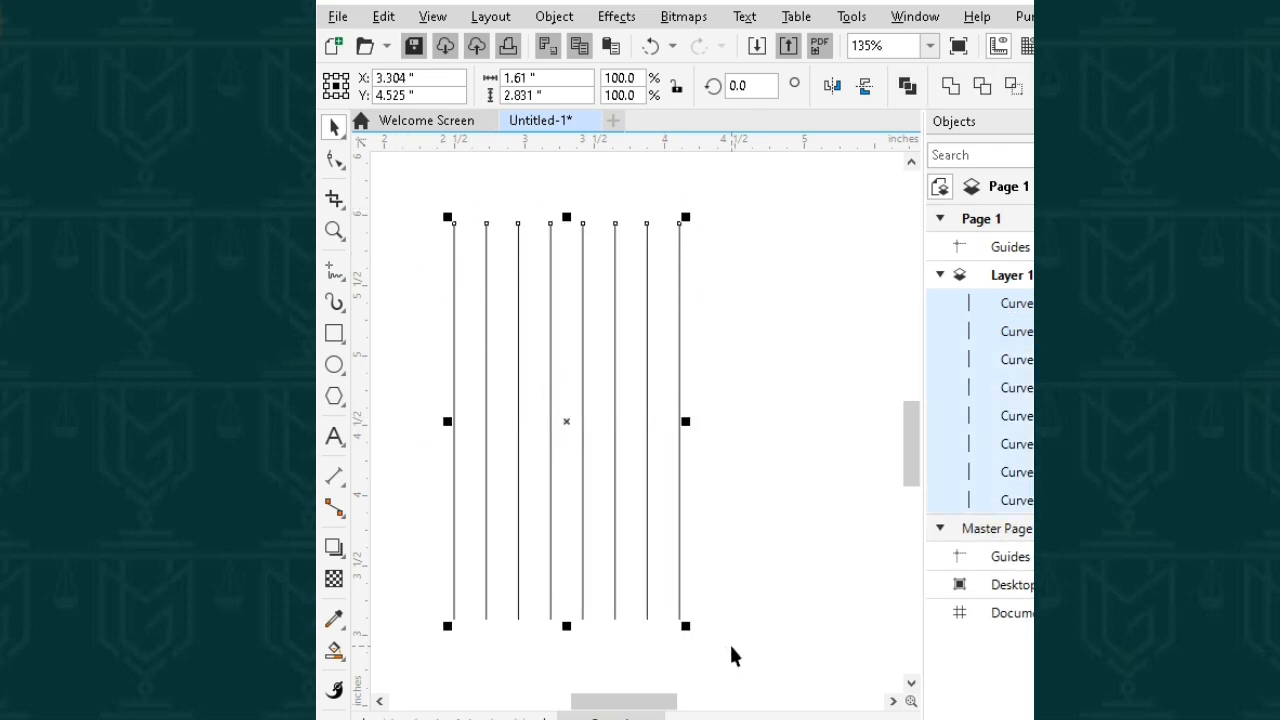
key(ctrl+d)
mouse_move(603, 387)
mouse_down()
mouse_move(571, 434)
mouse_move(585, 390)
mouse_up()
click(566, 420)
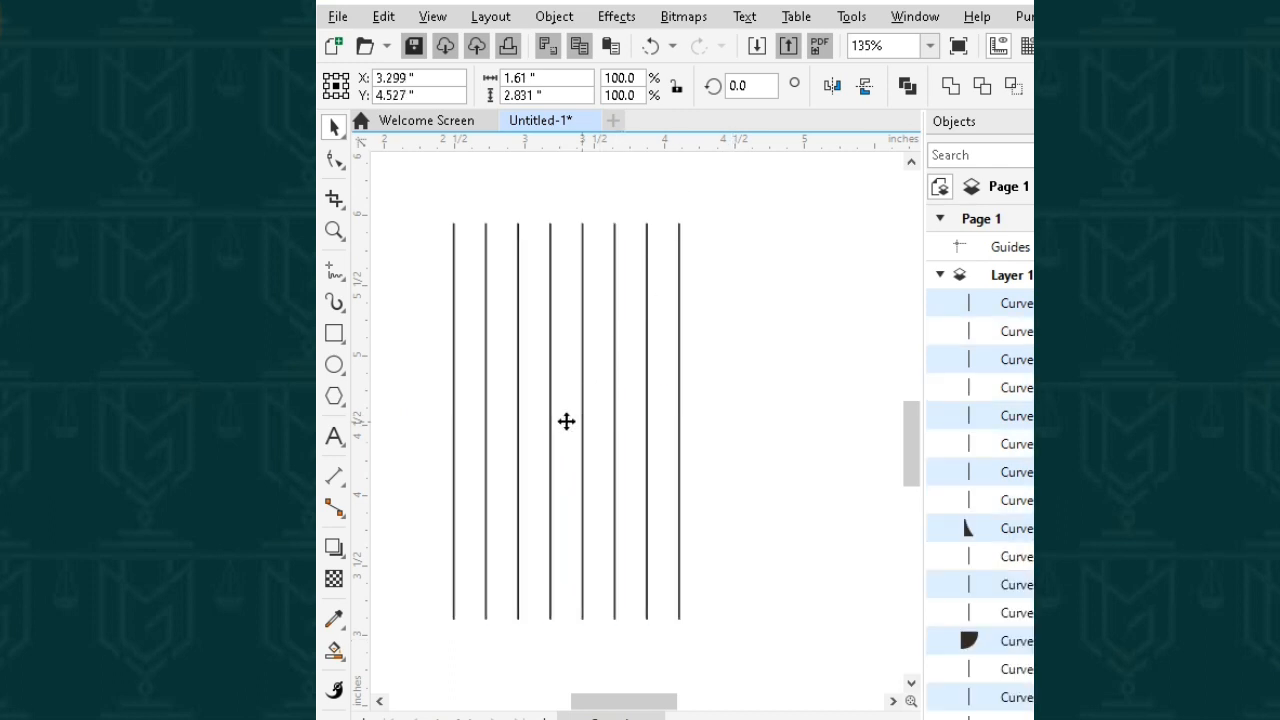
drag(686, 212, 735, 524)
Step: Draw a circle about 1.61 inches wide and 1.618 inches high, touching the outermost lines of the grid
drag(605, 701, 596, 701)
scroll(596, 557, up, 1)
scroll(595, 563, up, 1)
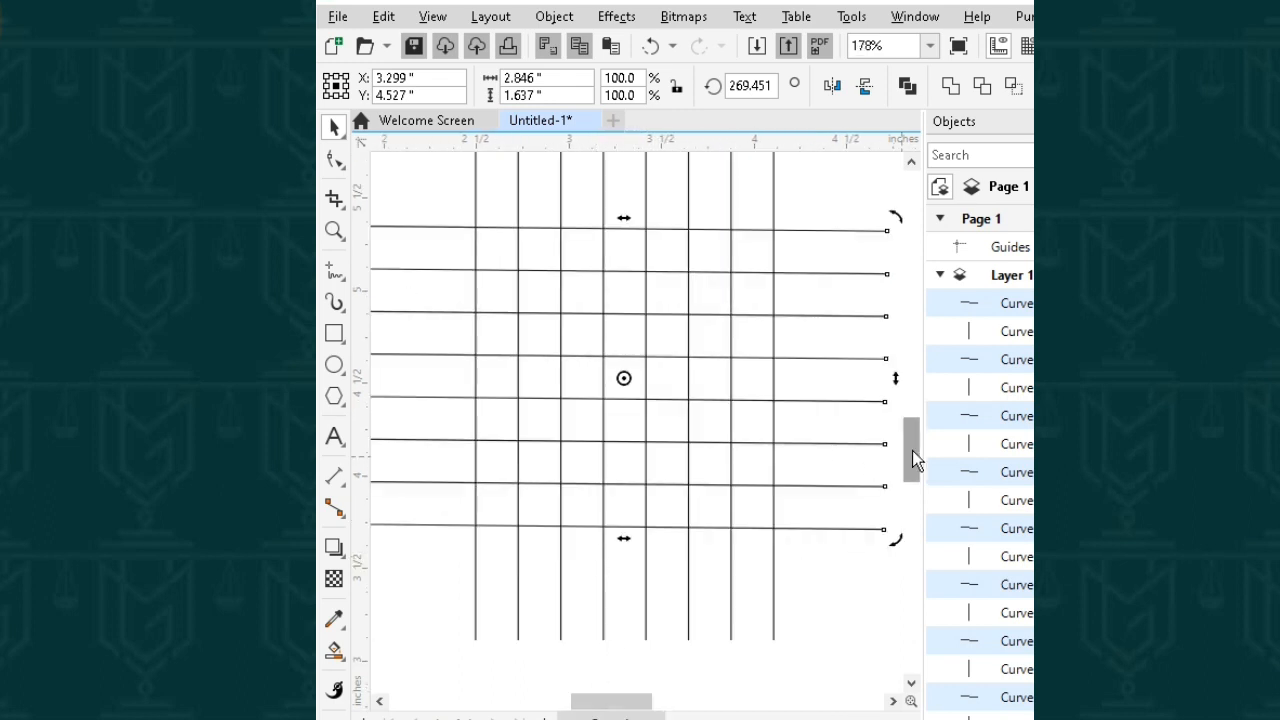
drag(912, 450, 912, 441)
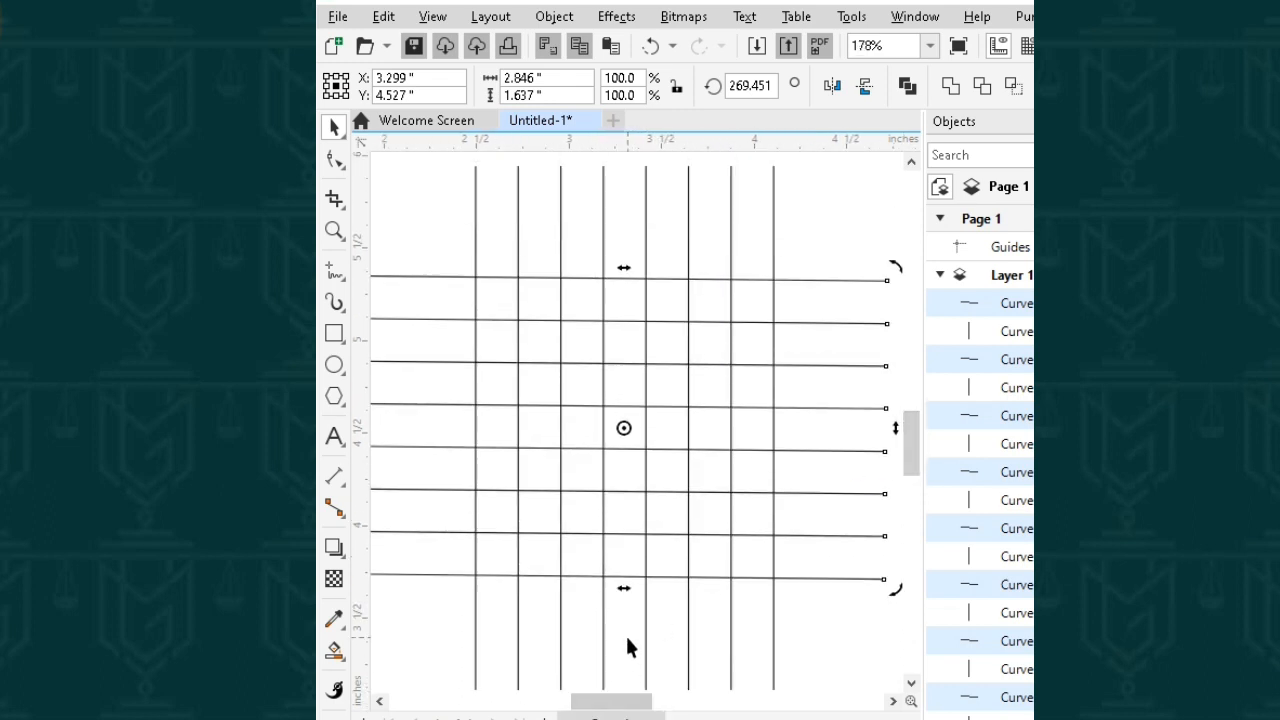
scroll(623, 621, up, 2)
scroll(623, 621, down, 1)
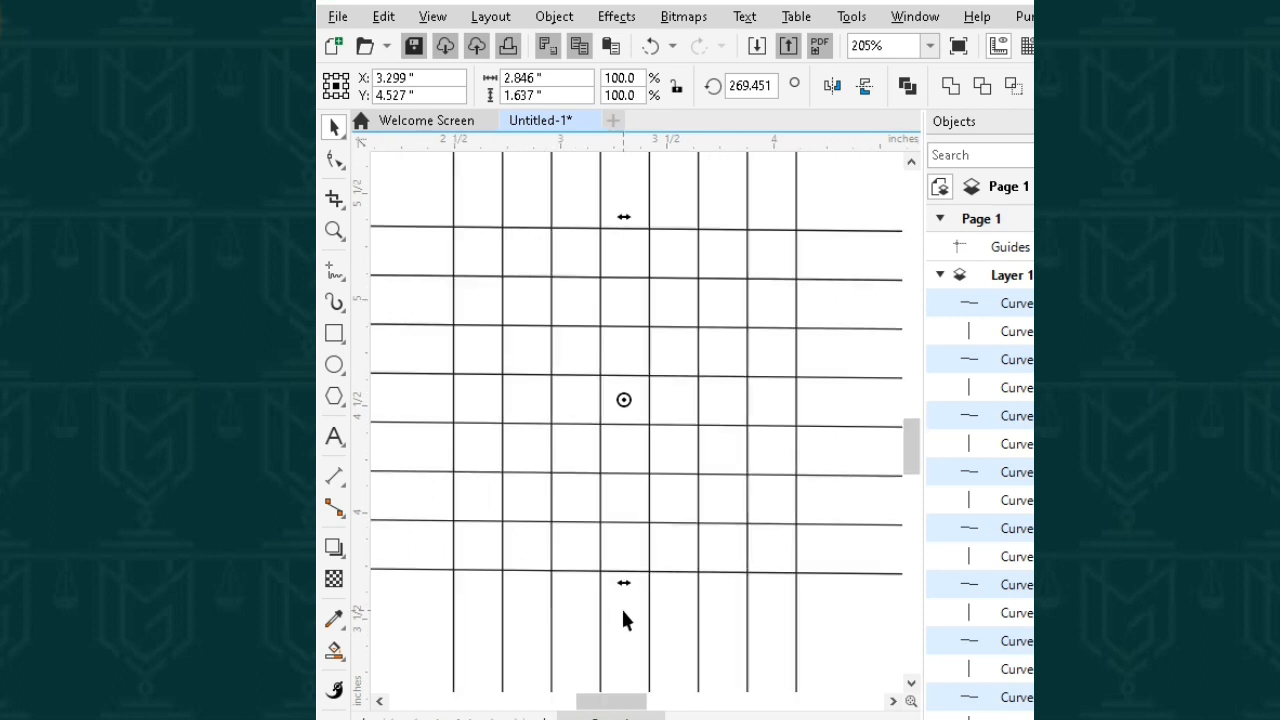
click(412, 600)
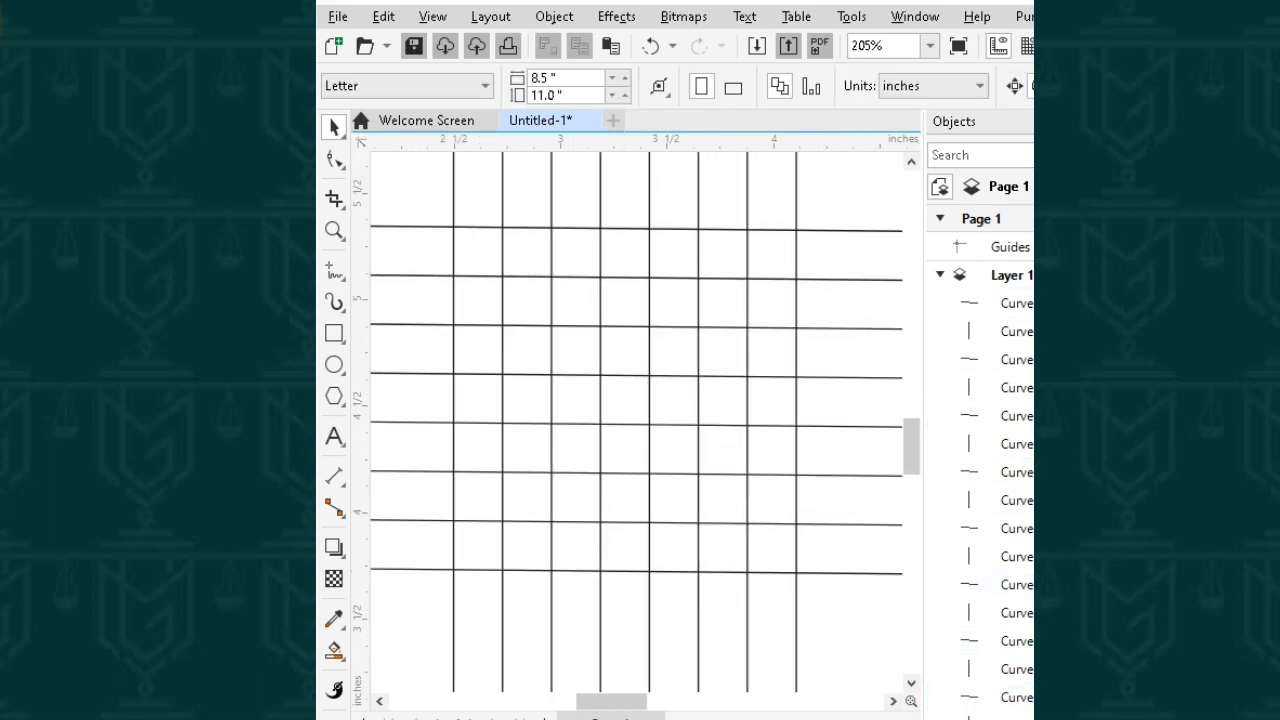
click(335, 365)
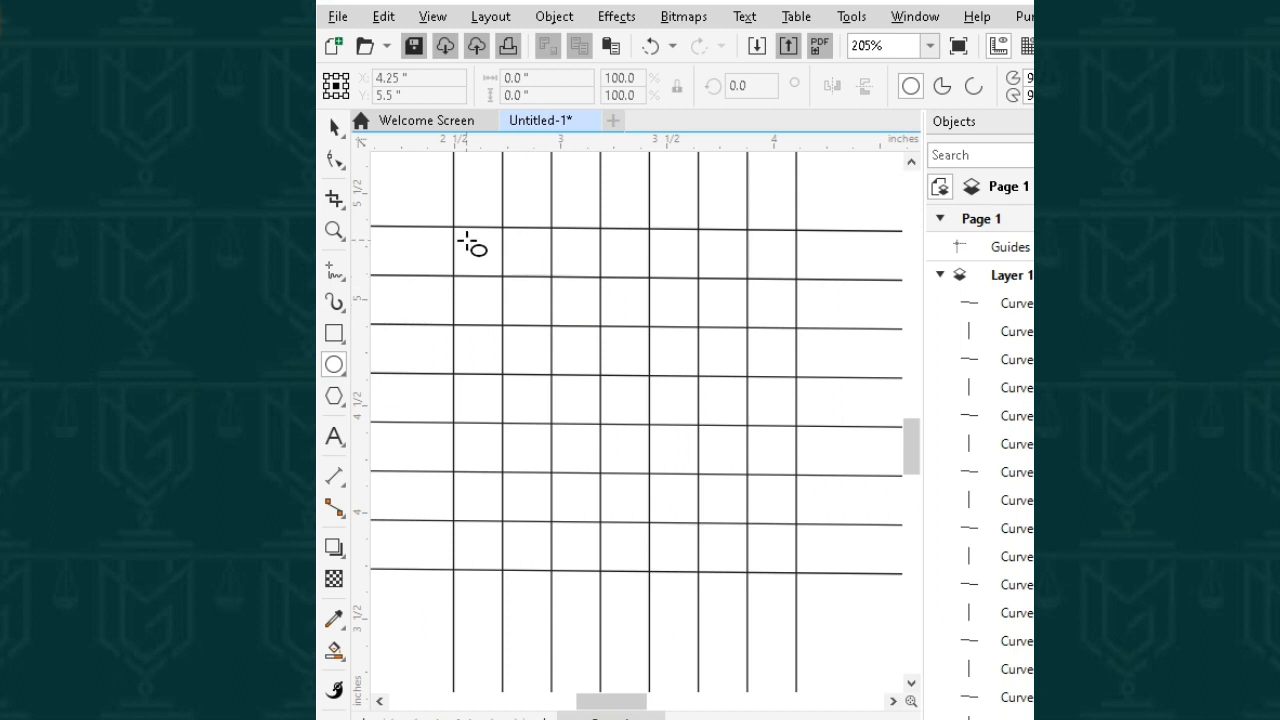
drag(455, 228, 796, 549)
drag(625, 577, 626, 579)
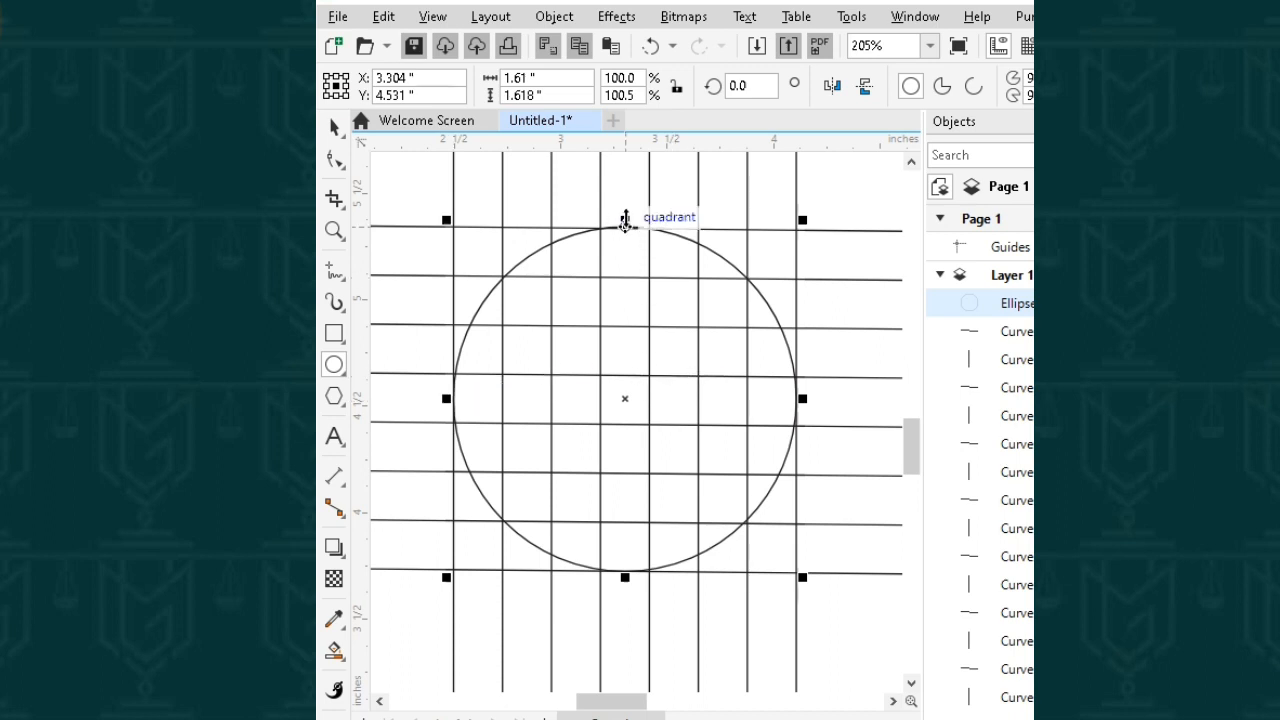
drag(626, 220, 626, 220)
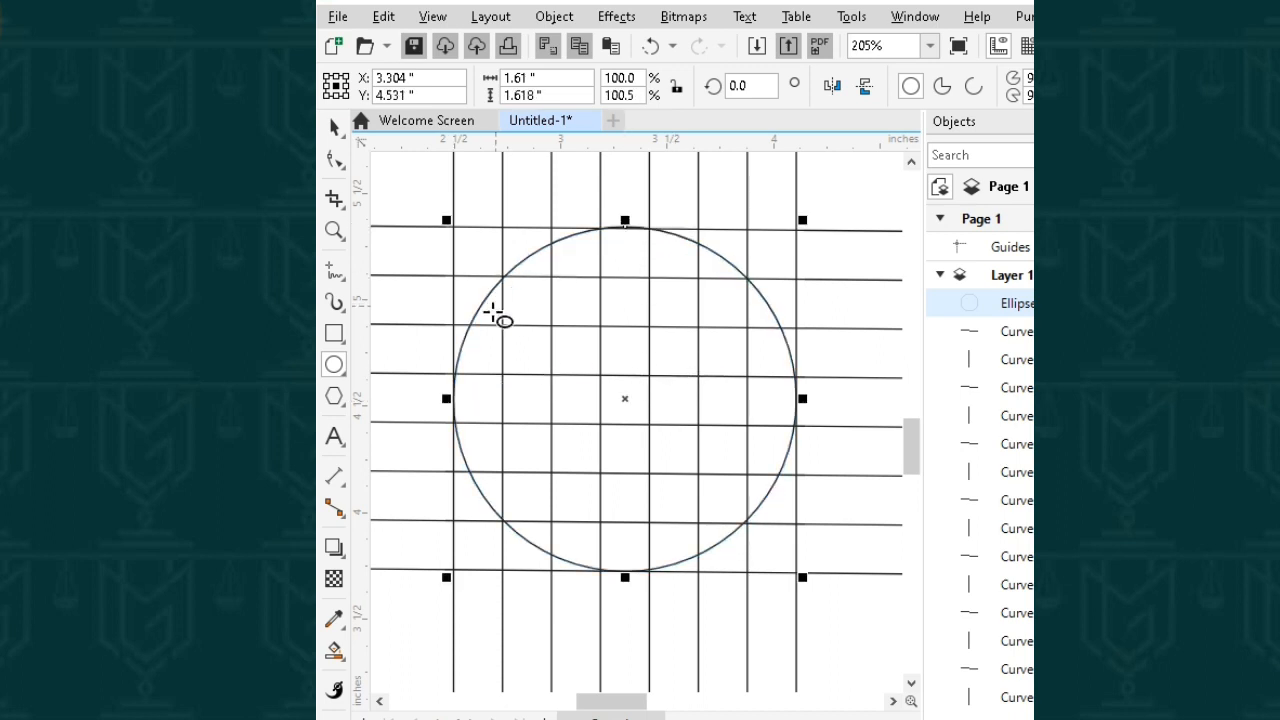
mouse_move(446, 399)
mouse_down()
mouse_move(427, 399)
mouse_move(446, 399)
mouse_up()
drag(625, 398, 678, 345)
right_click(678, 345)
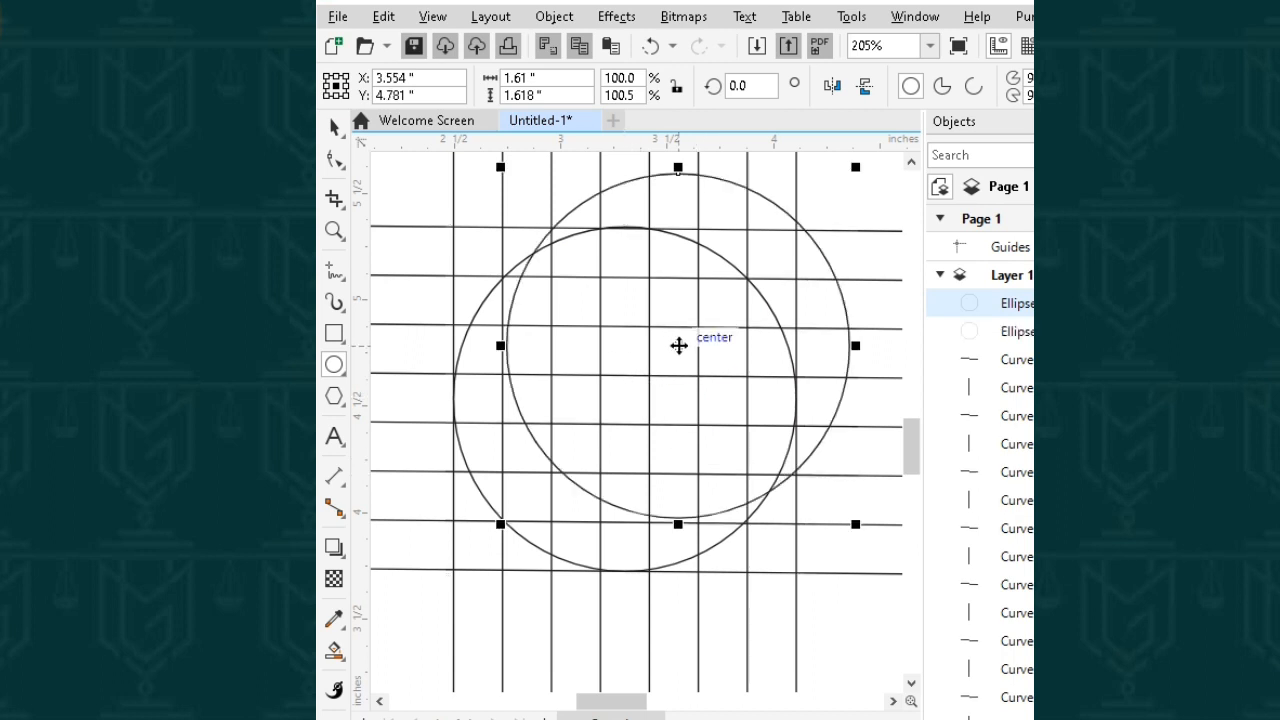
key(Delete)
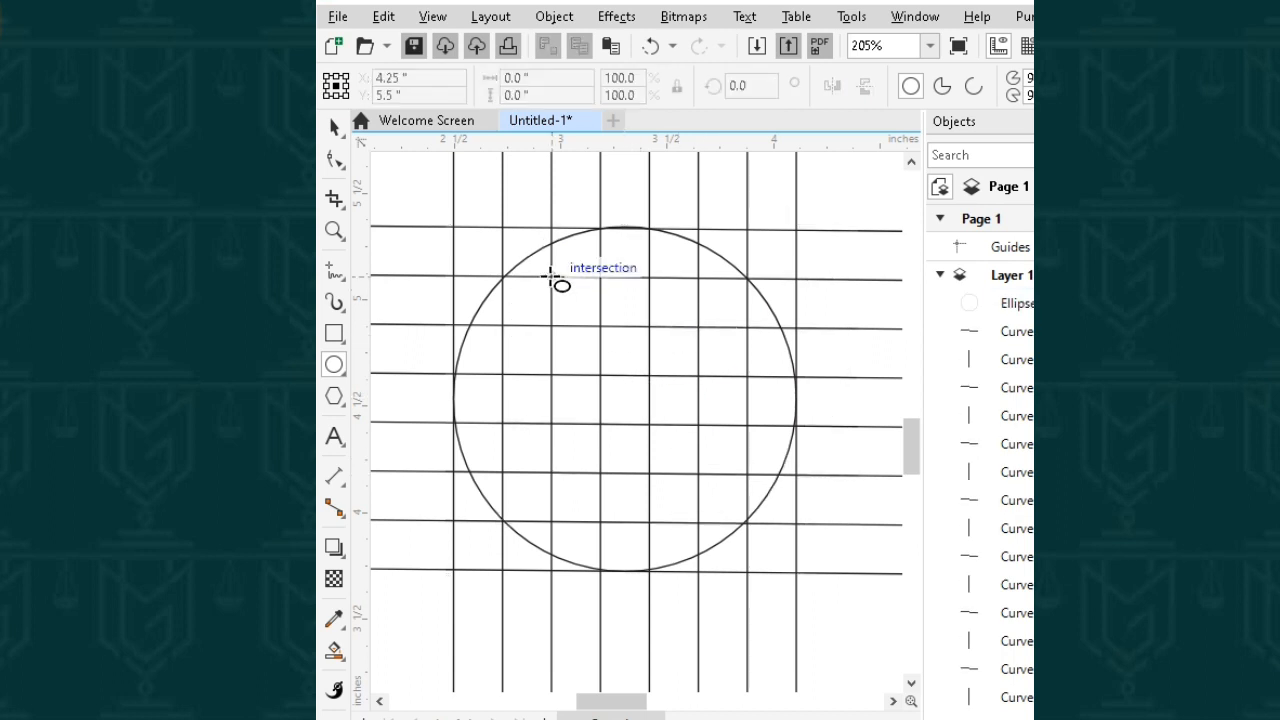
Step: Draw a second circle centred inside the first and enlarge it to about 1.15 inches, touching the next grid lines inward
drag(557, 279, 695, 500)
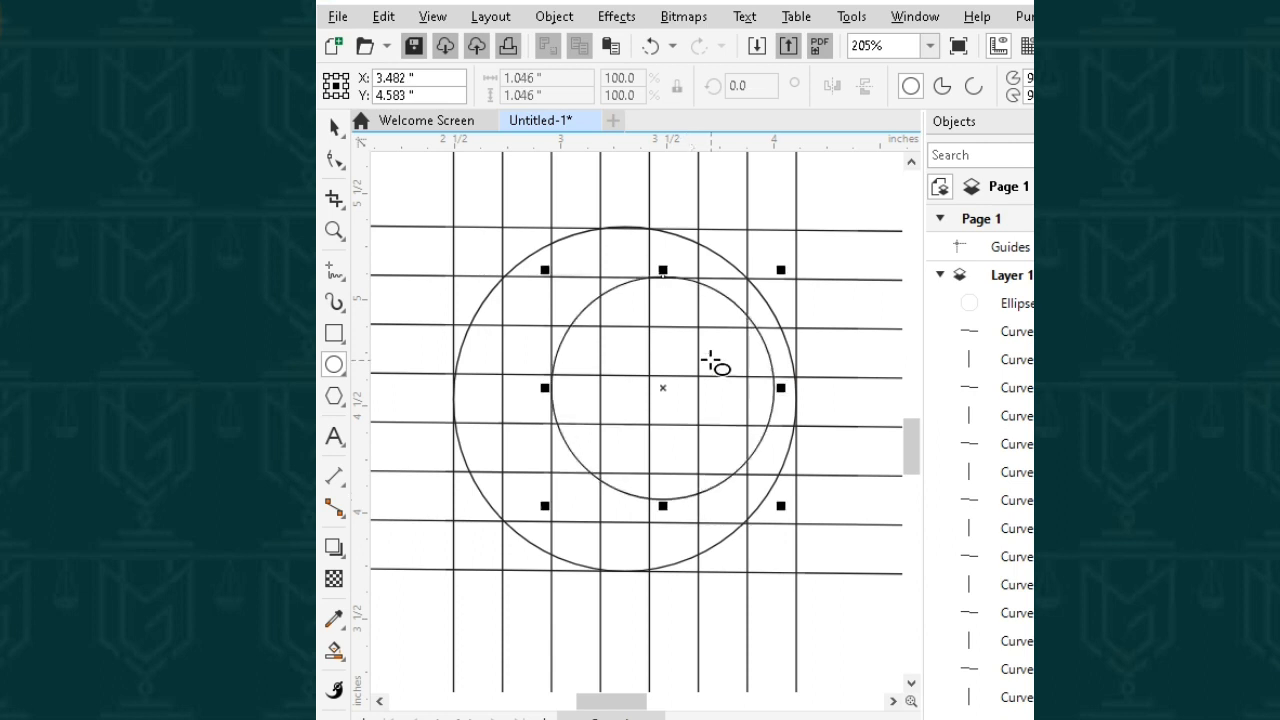
drag(663, 388, 625, 398)
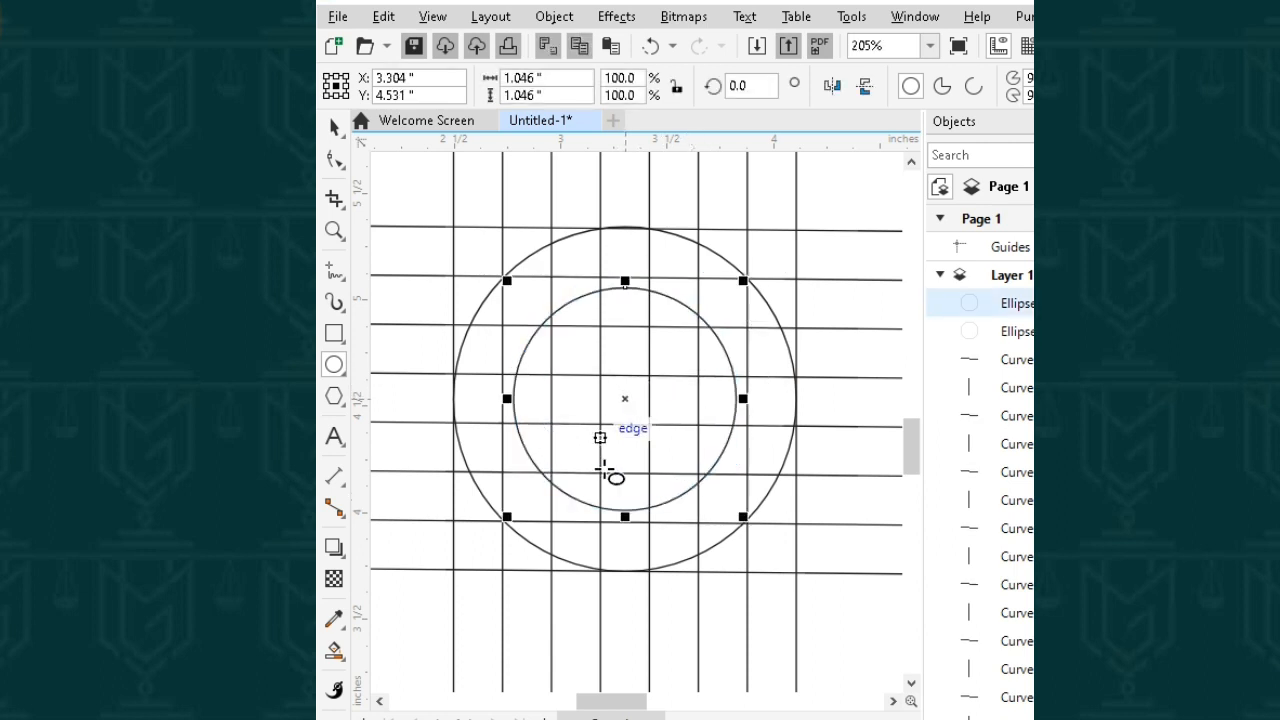
drag(625, 512, 630, 503)
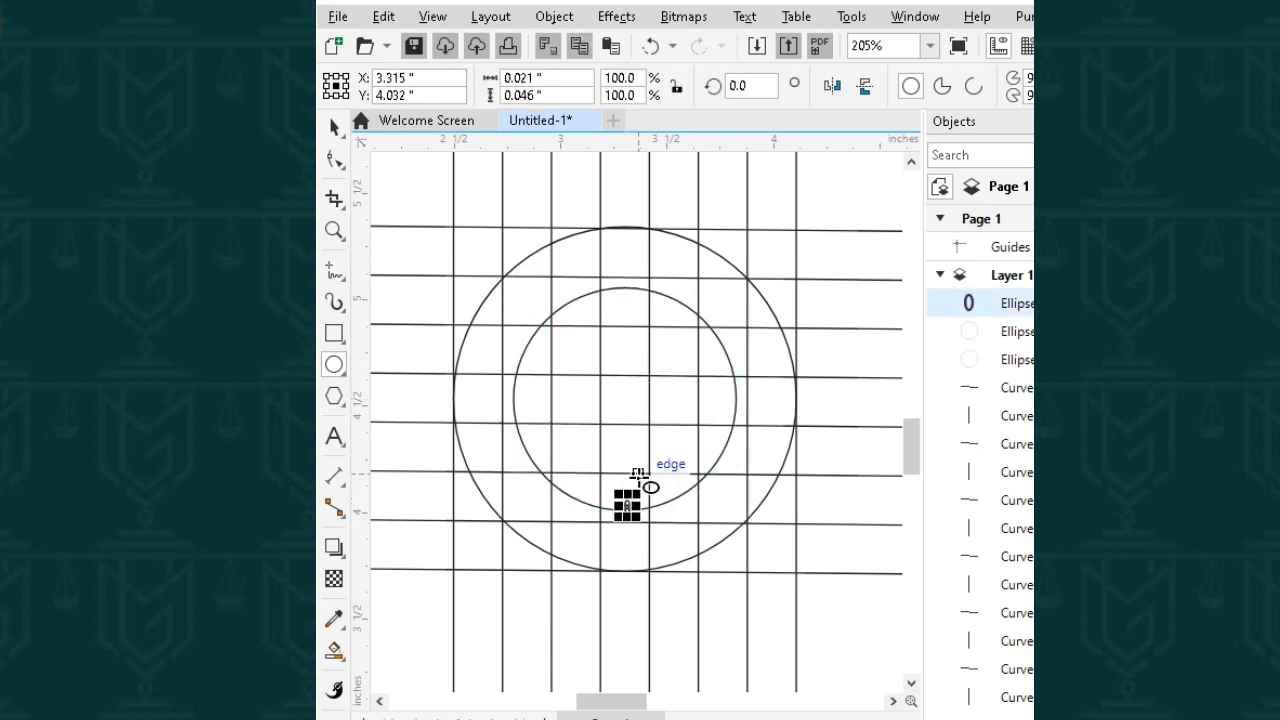
key(ctrl+z)
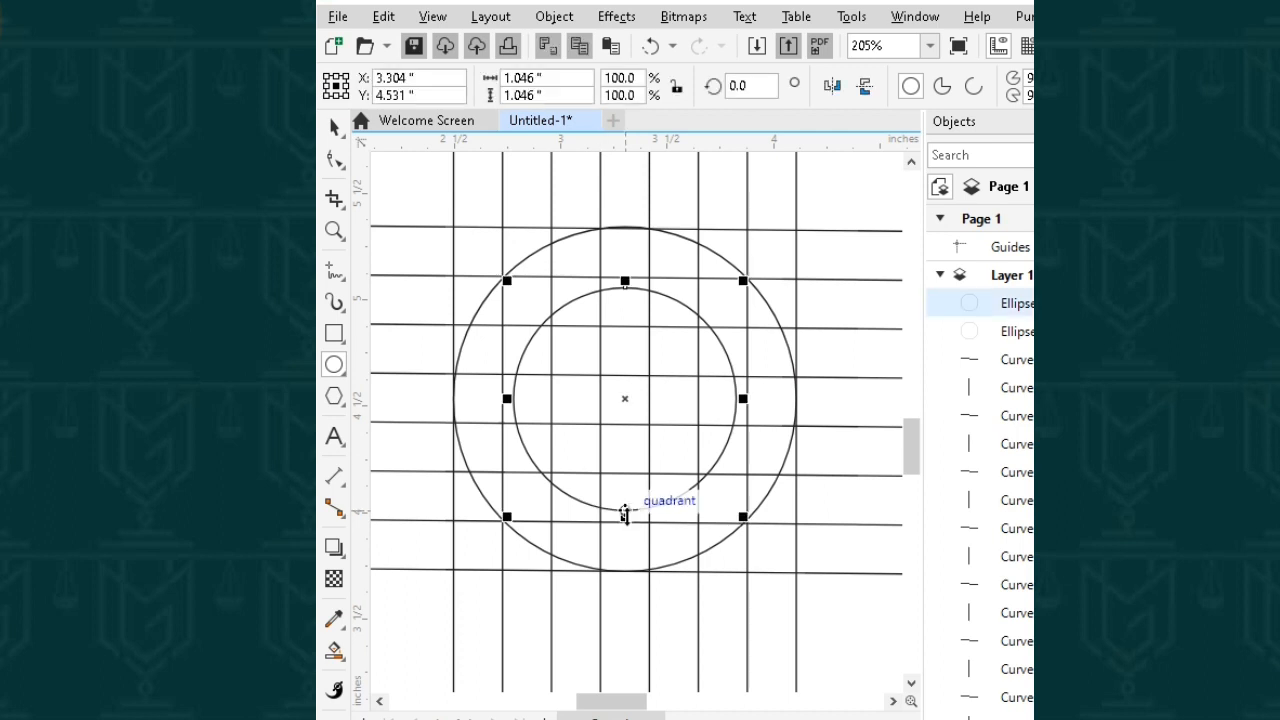
drag(505, 406, 495, 401)
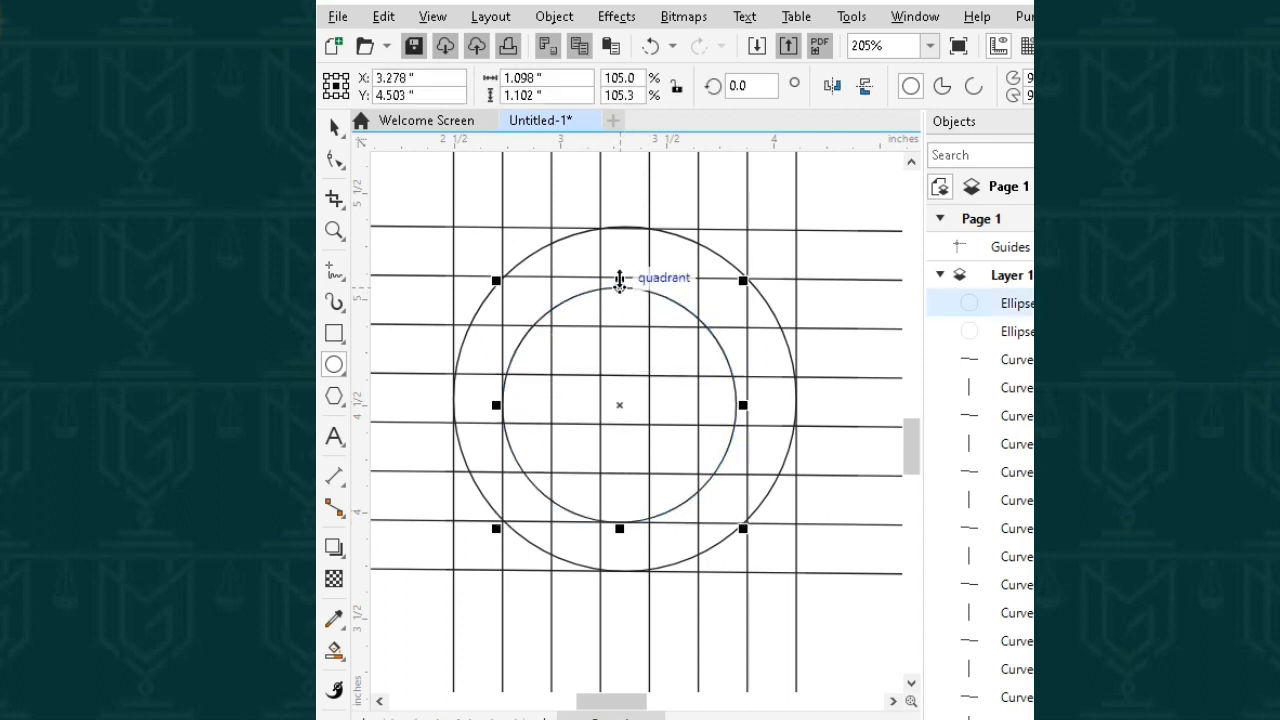
drag(618, 280, 618, 271)
drag(745, 400, 754, 400)
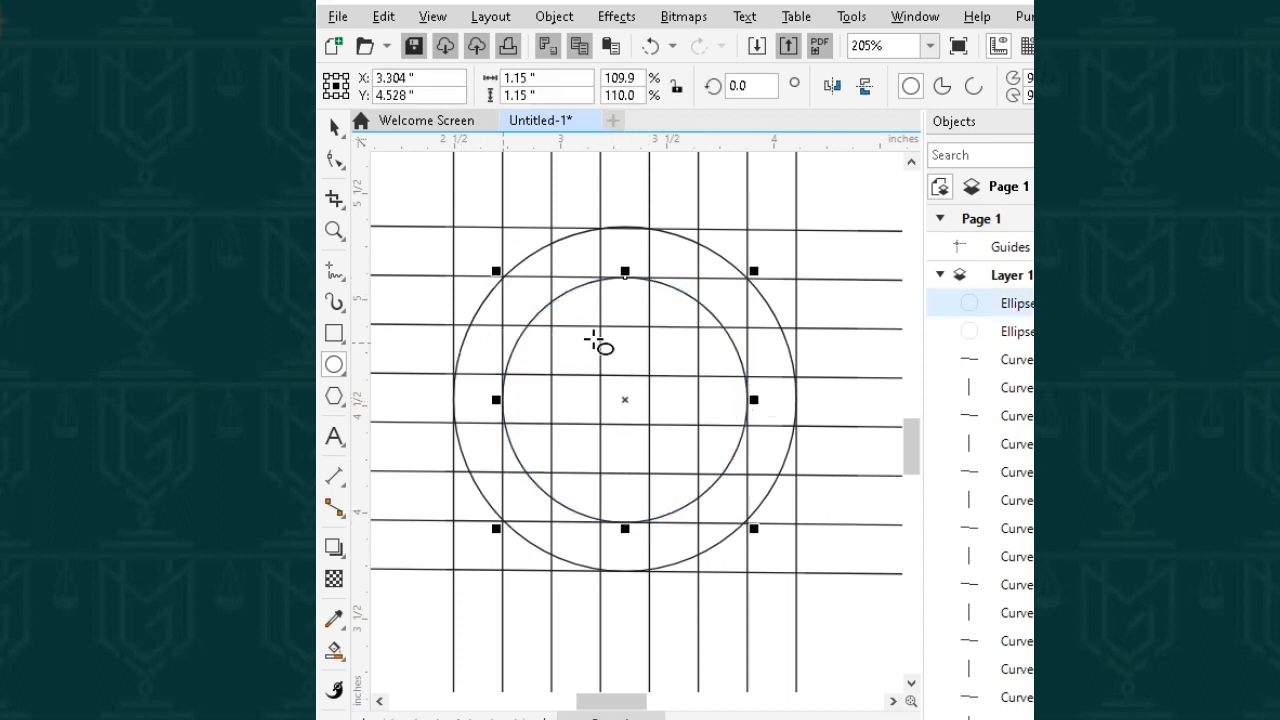
Step: Duplicate the second circle and shrink the copy to about 0.69 inches, concentric and touching the third pair of grid lines
key(ctrl+d)
drag(677, 349, 628, 404)
drag(755, 530, 700, 484)
mouse_move(606, 374)
mouse_down()
mouse_move(614, 391)
mouse_move(623, 371)
mouse_up()
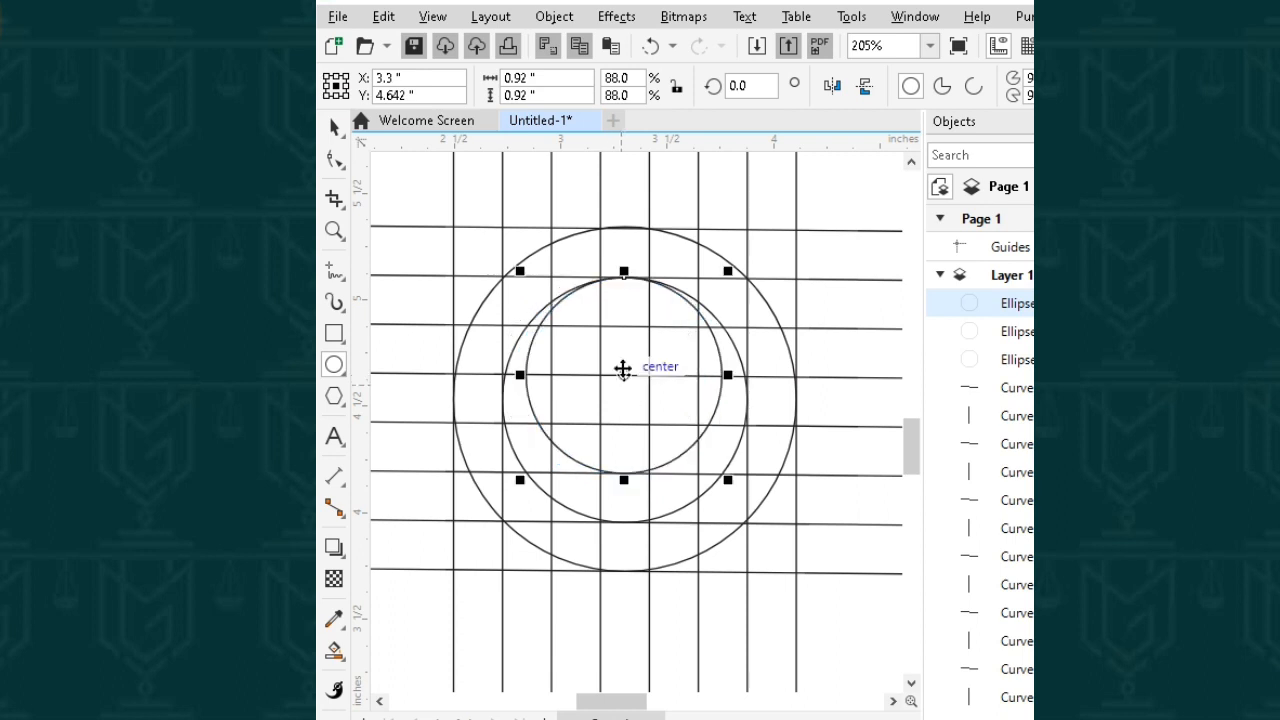
drag(624, 272, 623, 318)
mouse_move(521, 400)
mouse_down()
mouse_move(500, 397)
mouse_move(545, 400)
mouse_up()
drag(722, 396, 699, 396)
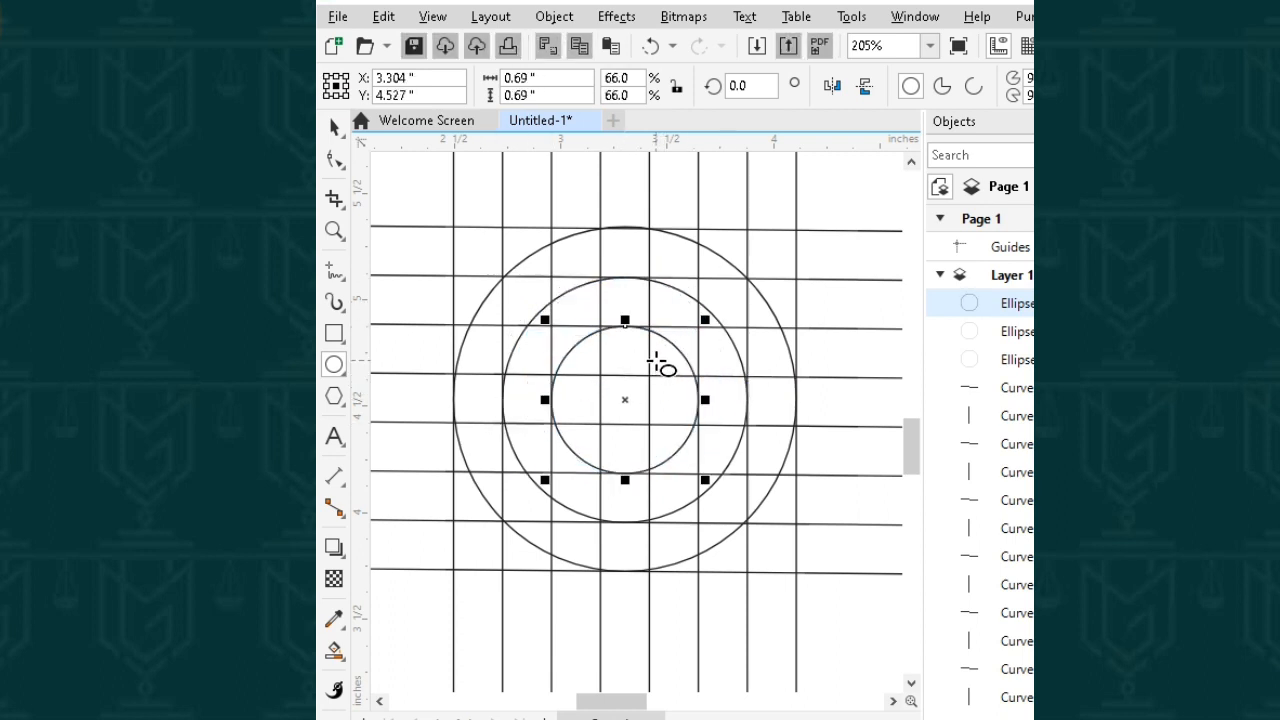
Step: Add an innermost circle about 0.23 inches across, fitted to the central grid cell
drag(664, 350, 590, 426)
click(627, 388)
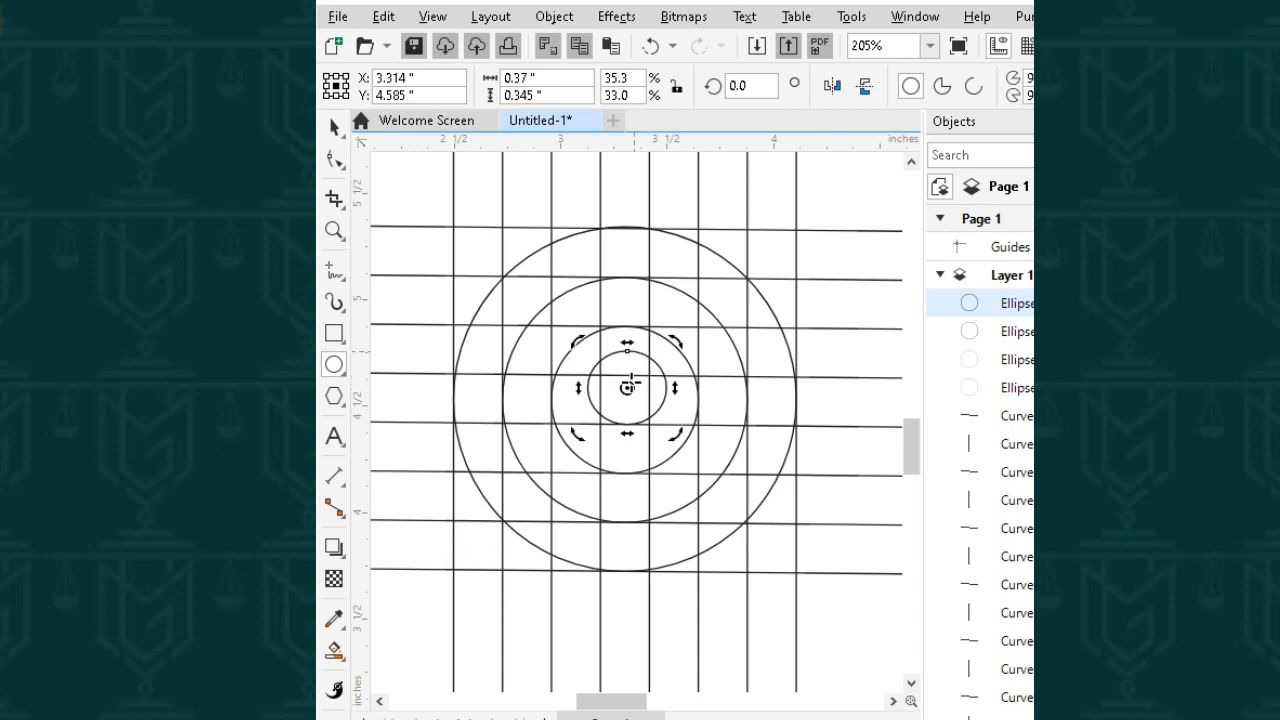
click(629, 352)
drag(628, 340, 650, 400)
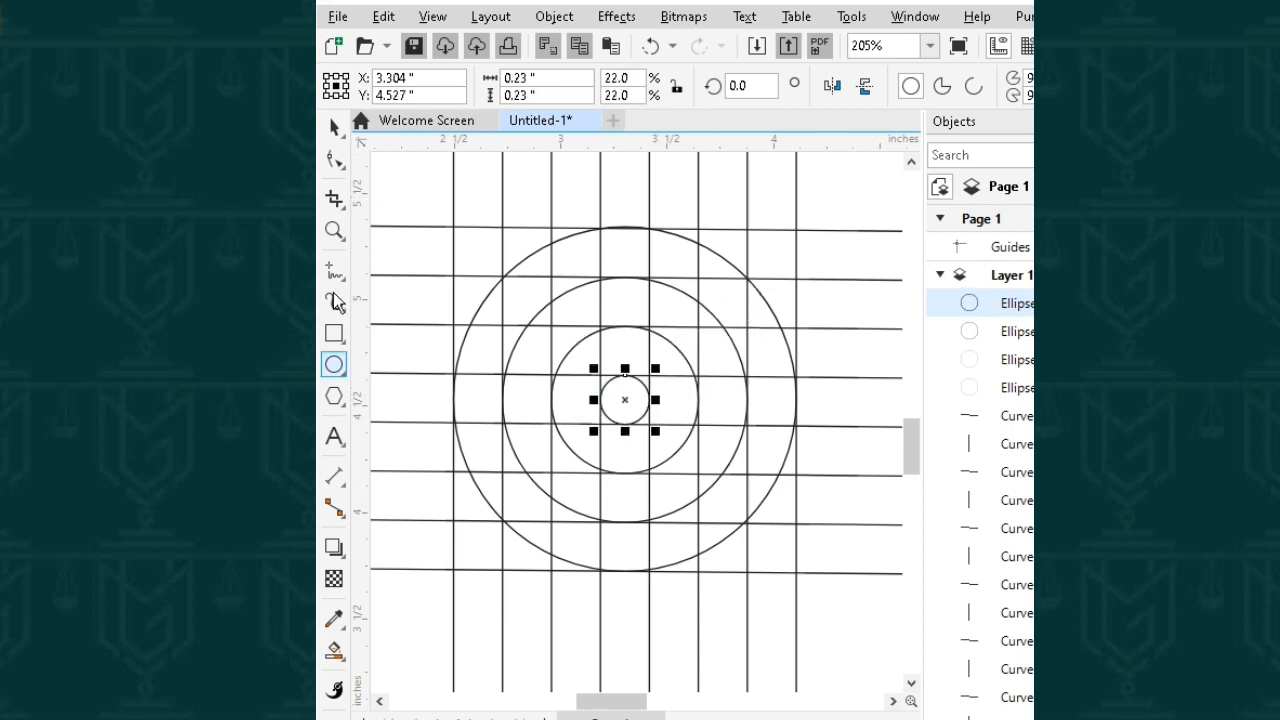
click(334, 126)
click(414, 506)
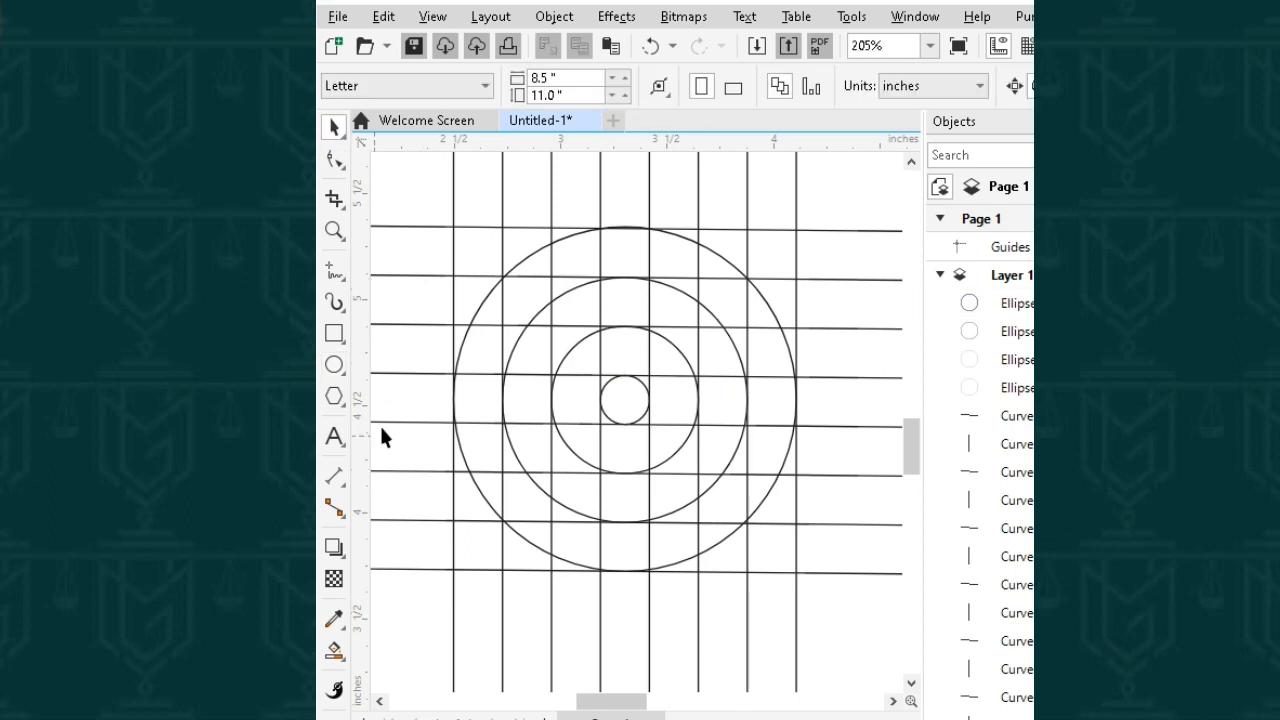
Step: Draw a diagonal line across the grid's upper-right corner cell, from its outer corner to the opposite intersection
click(334, 270)
click(797, 232)
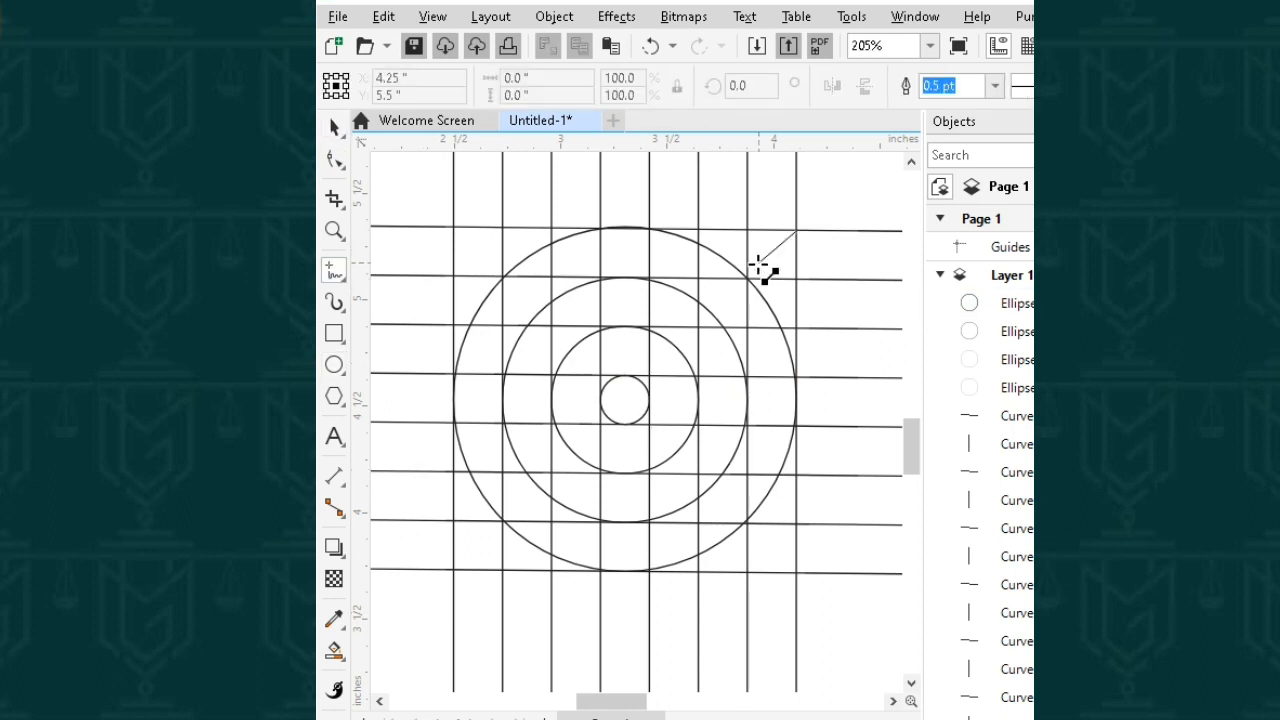
click(752, 271)
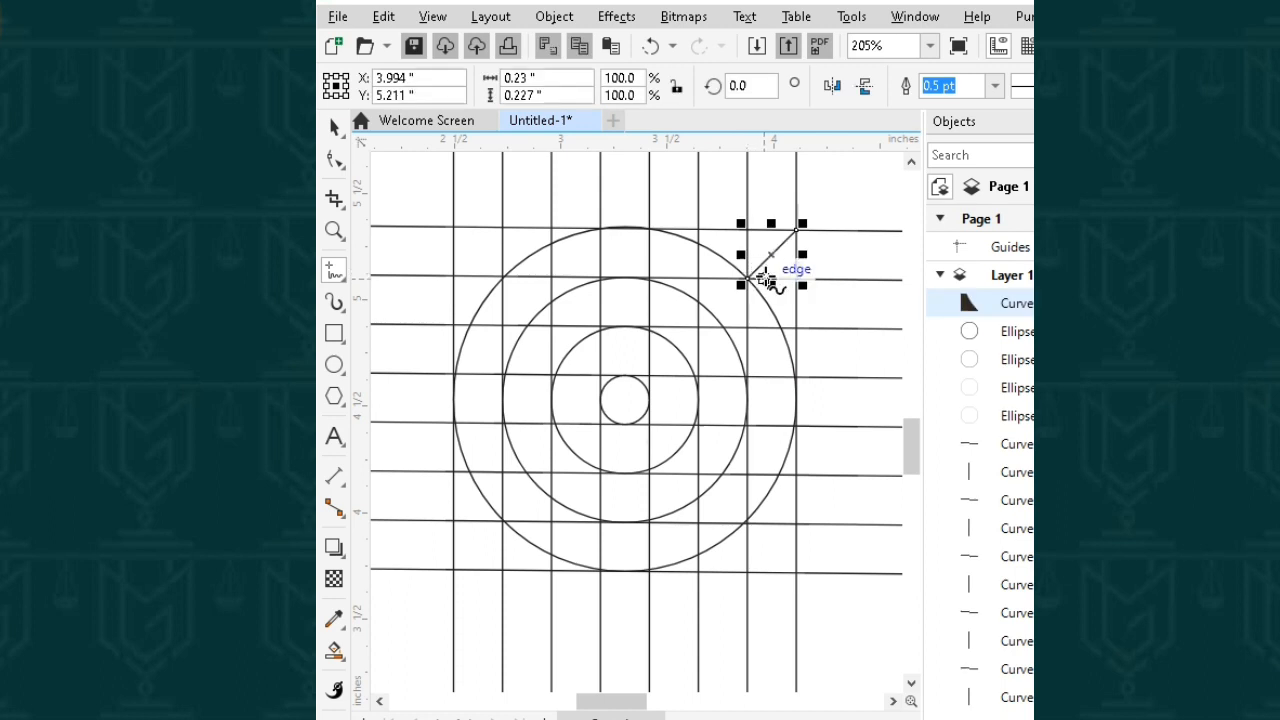
key(ctrl+z)
click(797, 231)
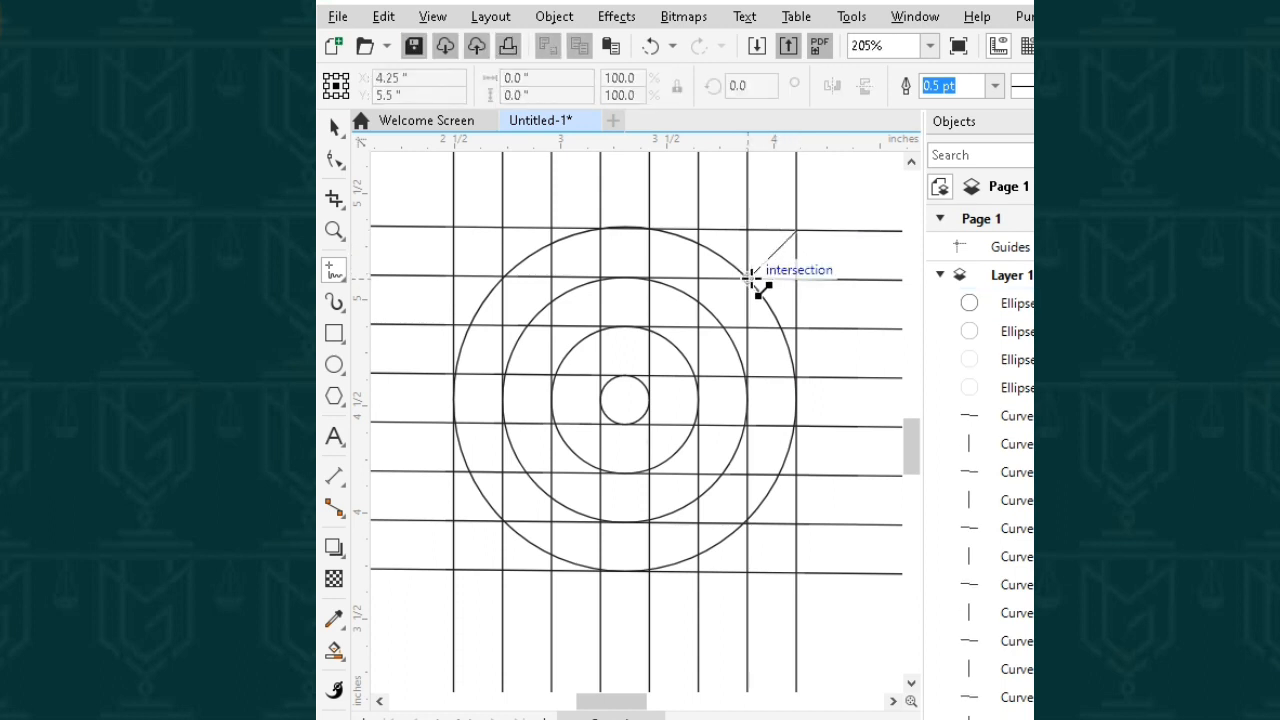
click(750, 277)
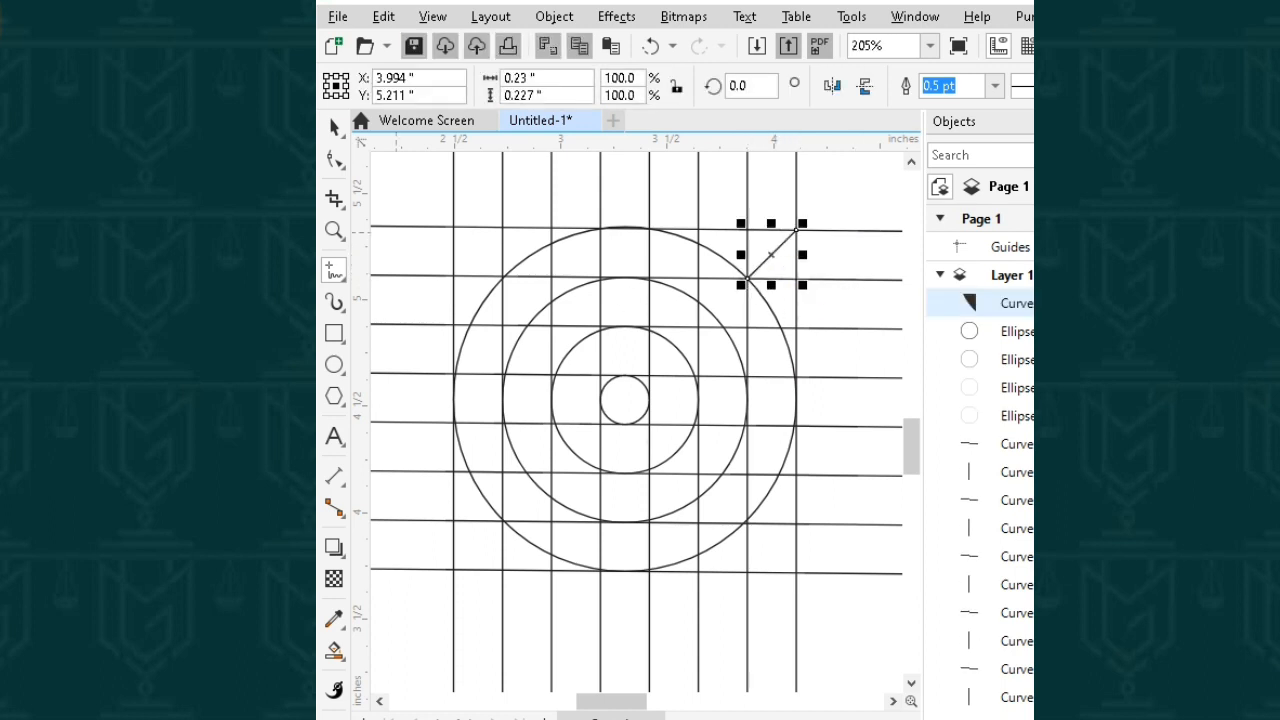
Step: Convert the diagonal line to a curve and bend it into a quarter arc bulging toward the cell's lower-right corner
click(334, 160)
click(773, 253)
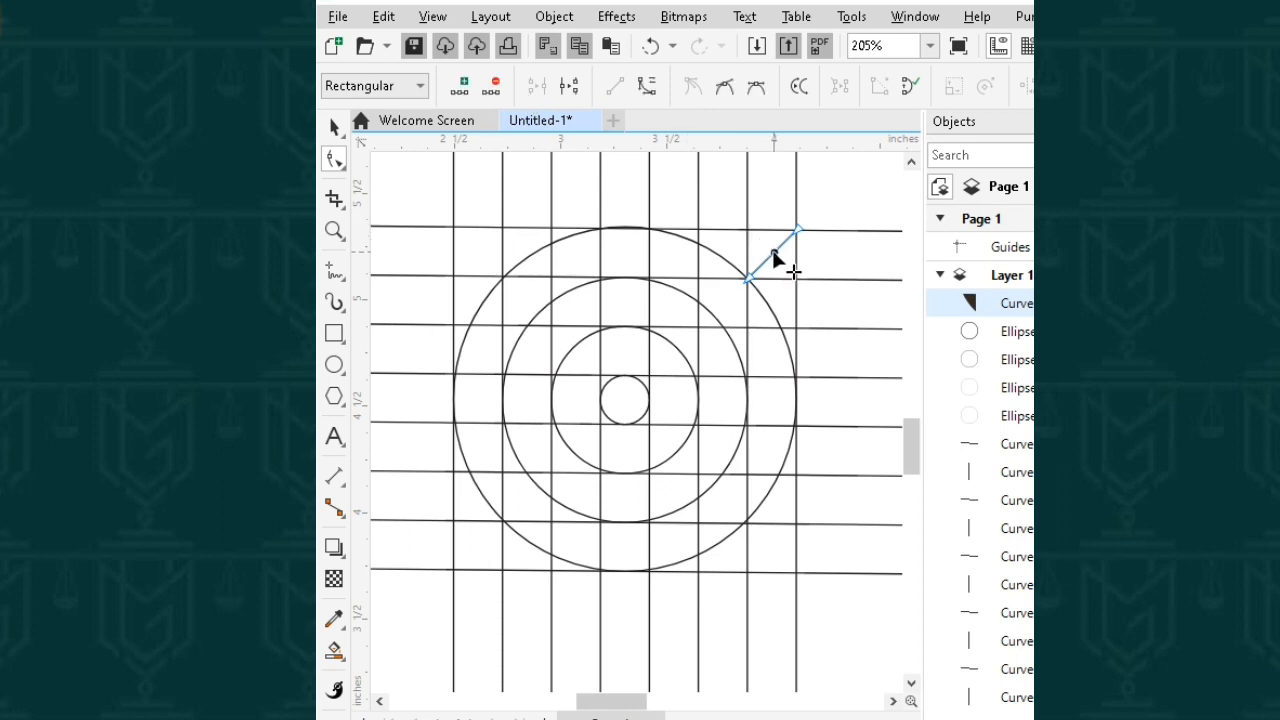
click(647, 86)
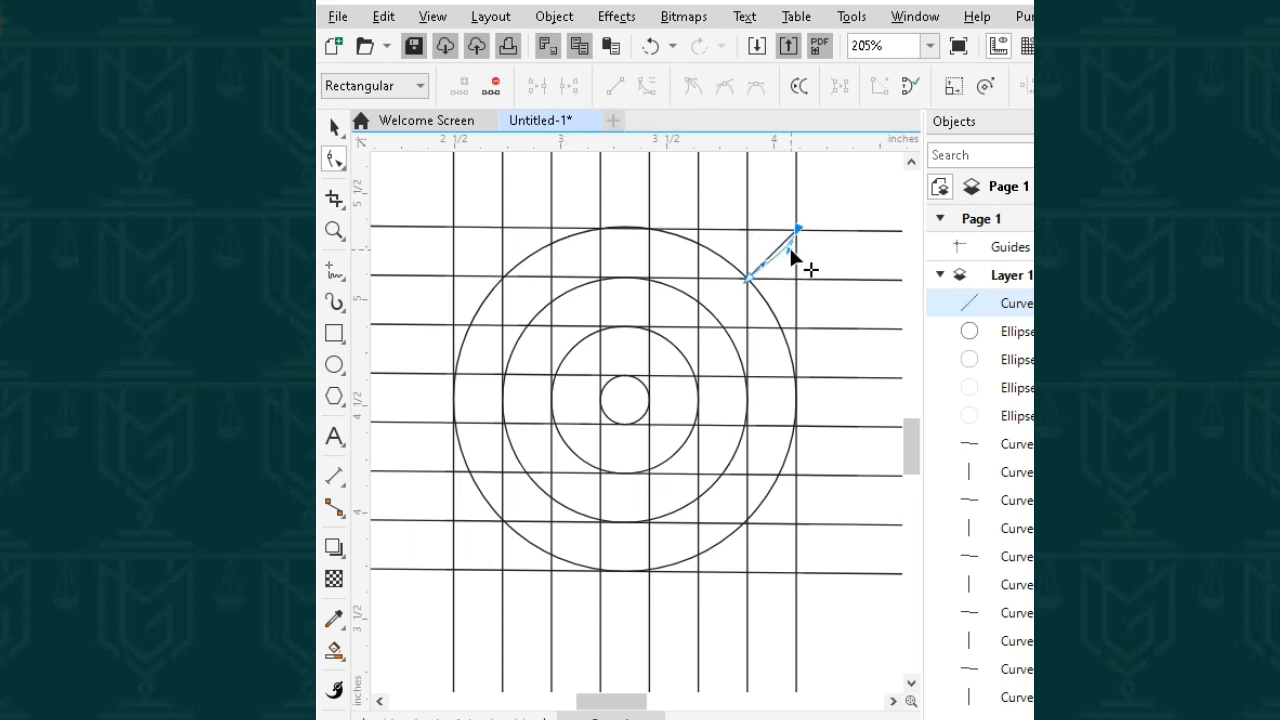
drag(791, 250, 767, 270)
click(334, 127)
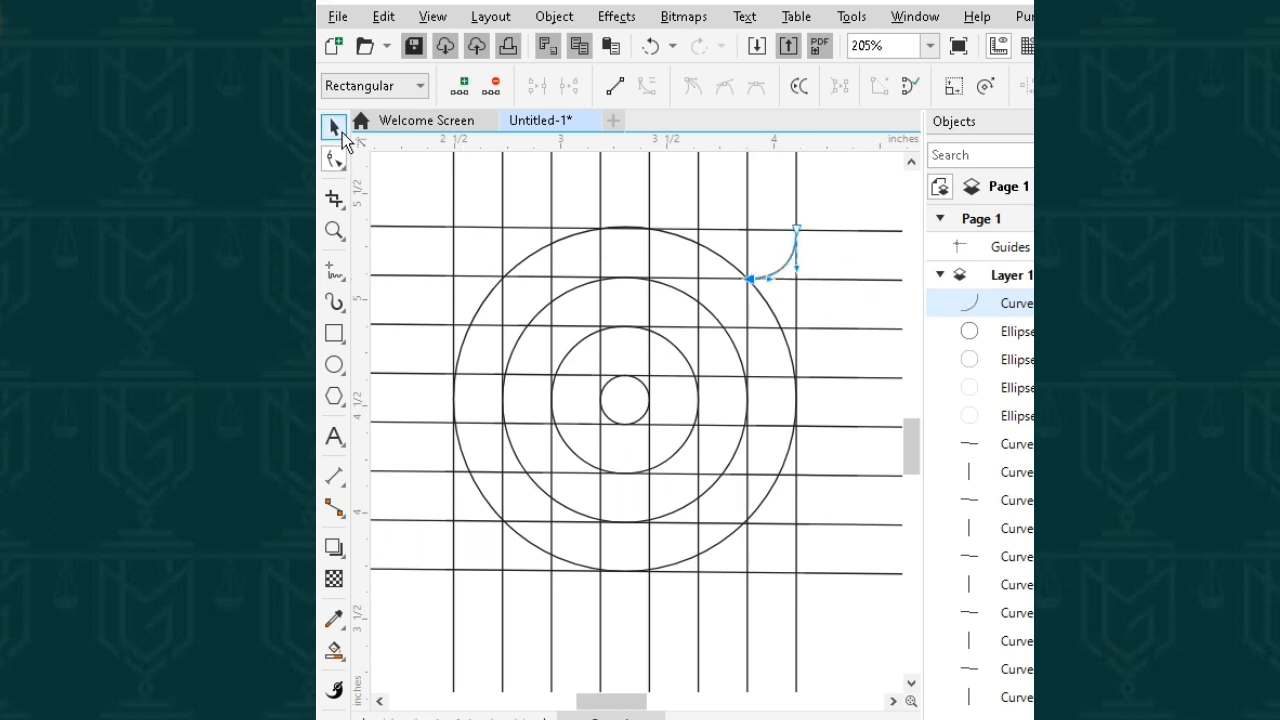
click(414, 294)
Step: Smart-fill the area enclosed by the quarter arc and the corner cell's upper and left grid lines with the dark colour
click(334, 333)
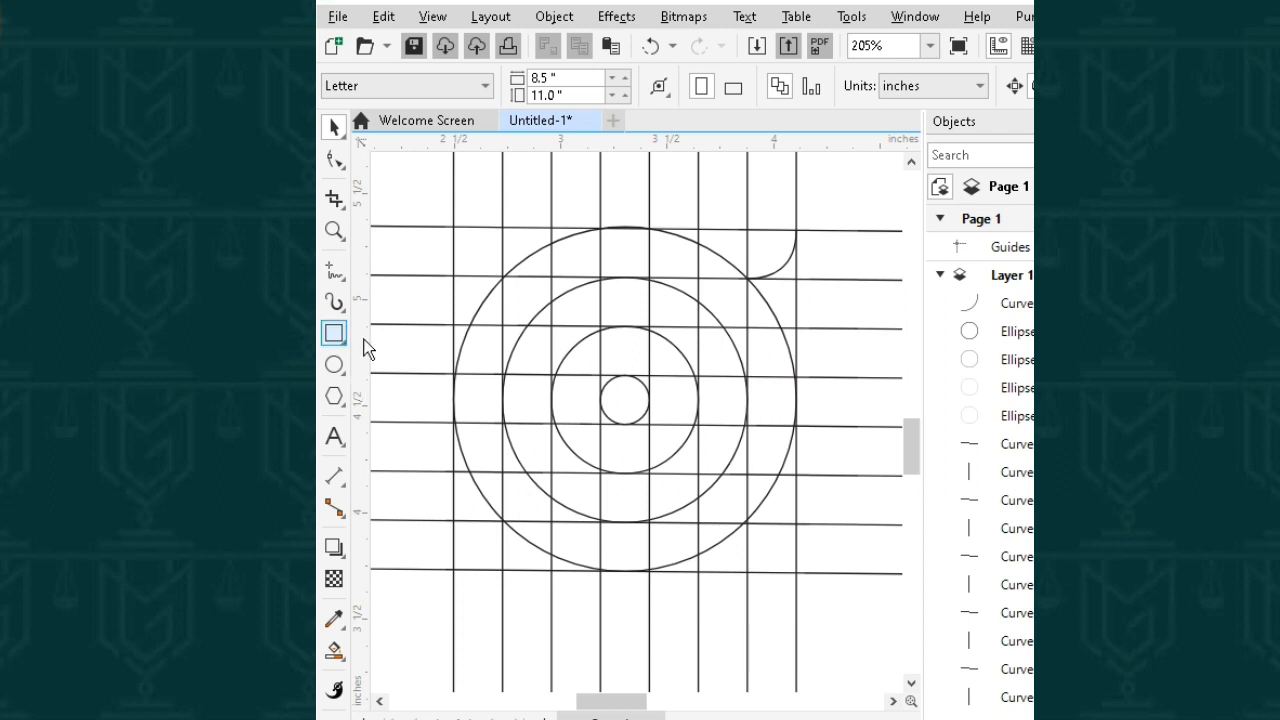
click(334, 651)
click(757, 252)
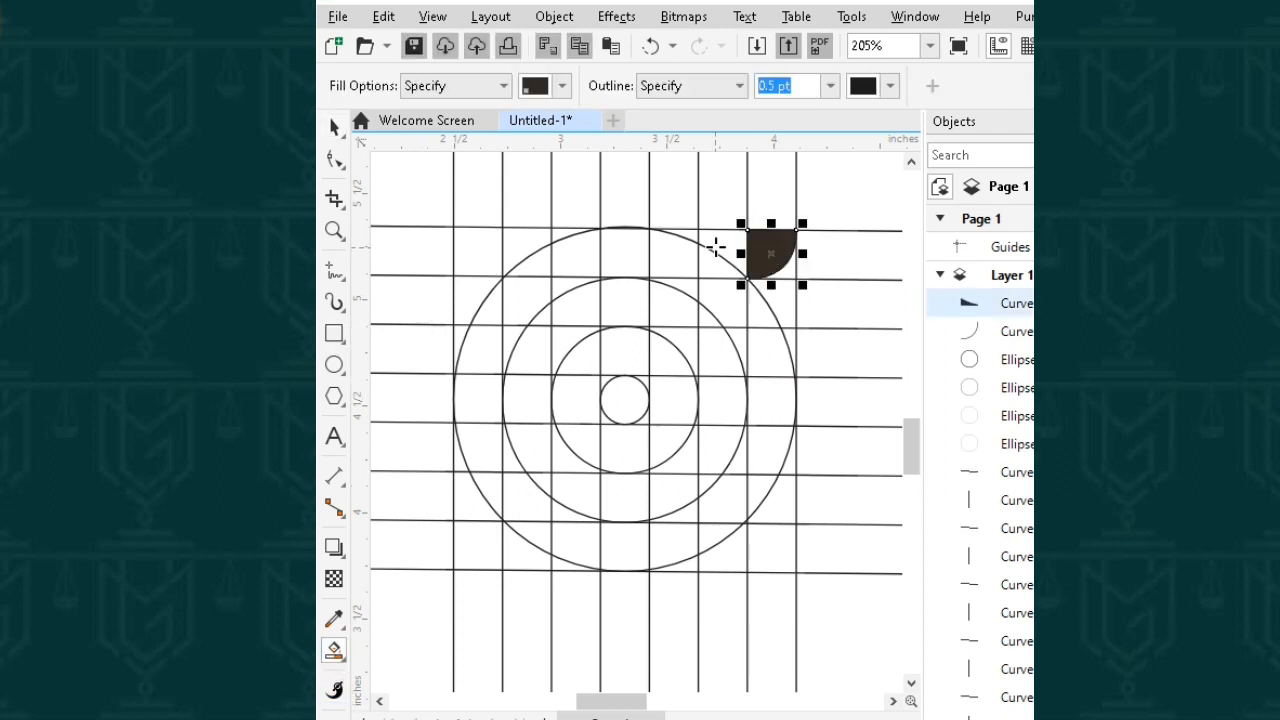
Step: Smart-fill the regions of the grid's top row from the filled corner cell leftward to the upper-left part of the outermost circle
click(712, 262)
click(712, 262)
click(680, 252)
click(686, 234)
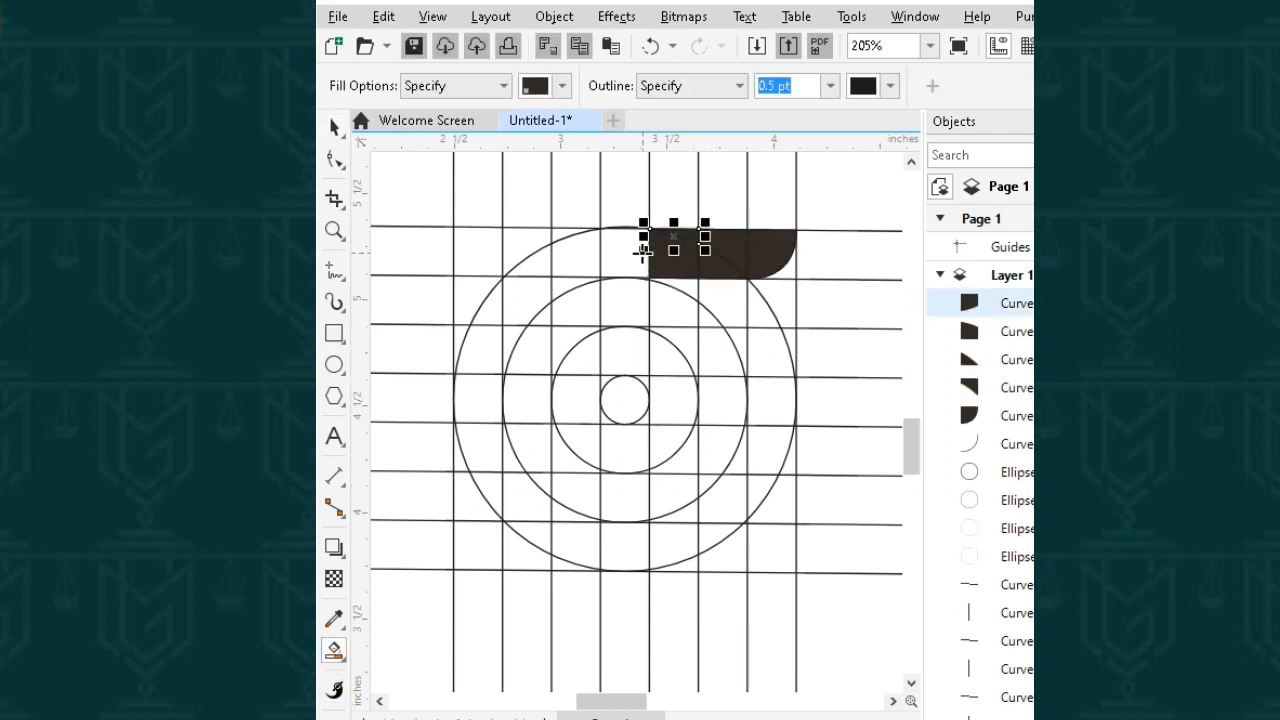
click(640, 252)
click(573, 252)
Step: Smart-fill the upper-left part of the ring between the two outermost circles, down through the middle grid row
click(527, 260)
click(529, 302)
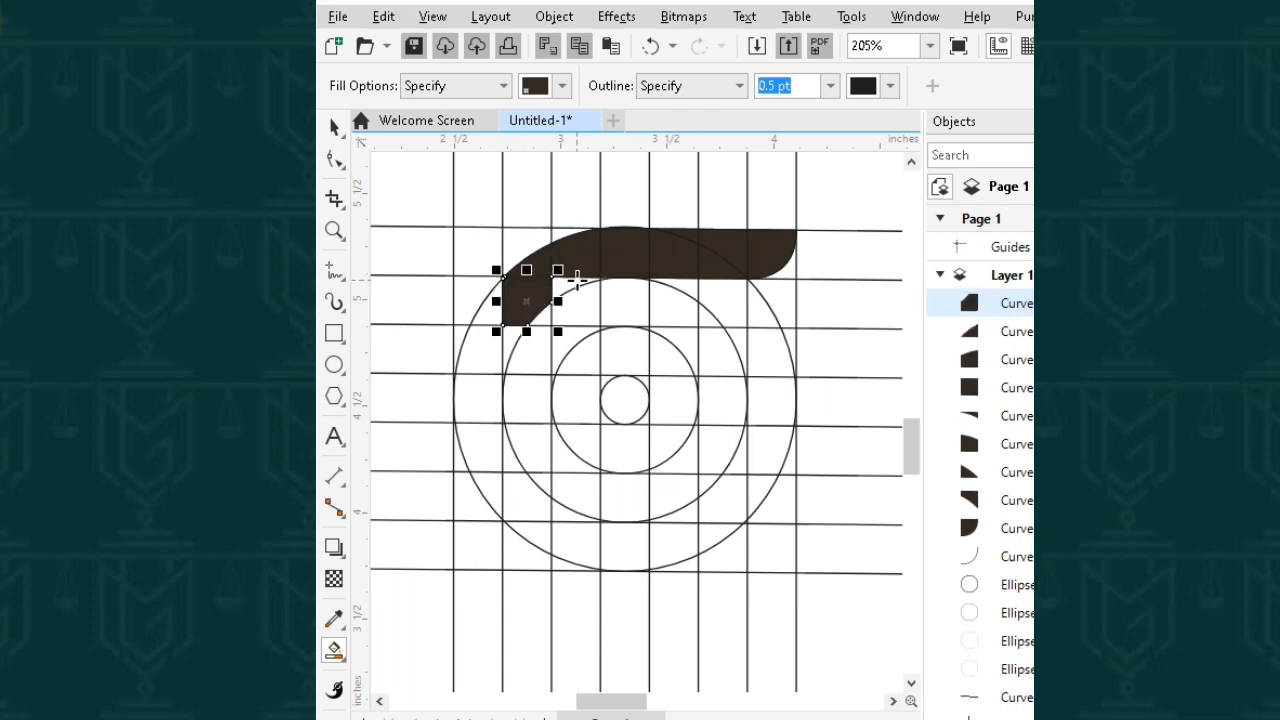
click(560, 284)
click(480, 306)
click(478, 350)
click(508, 340)
click(473, 398)
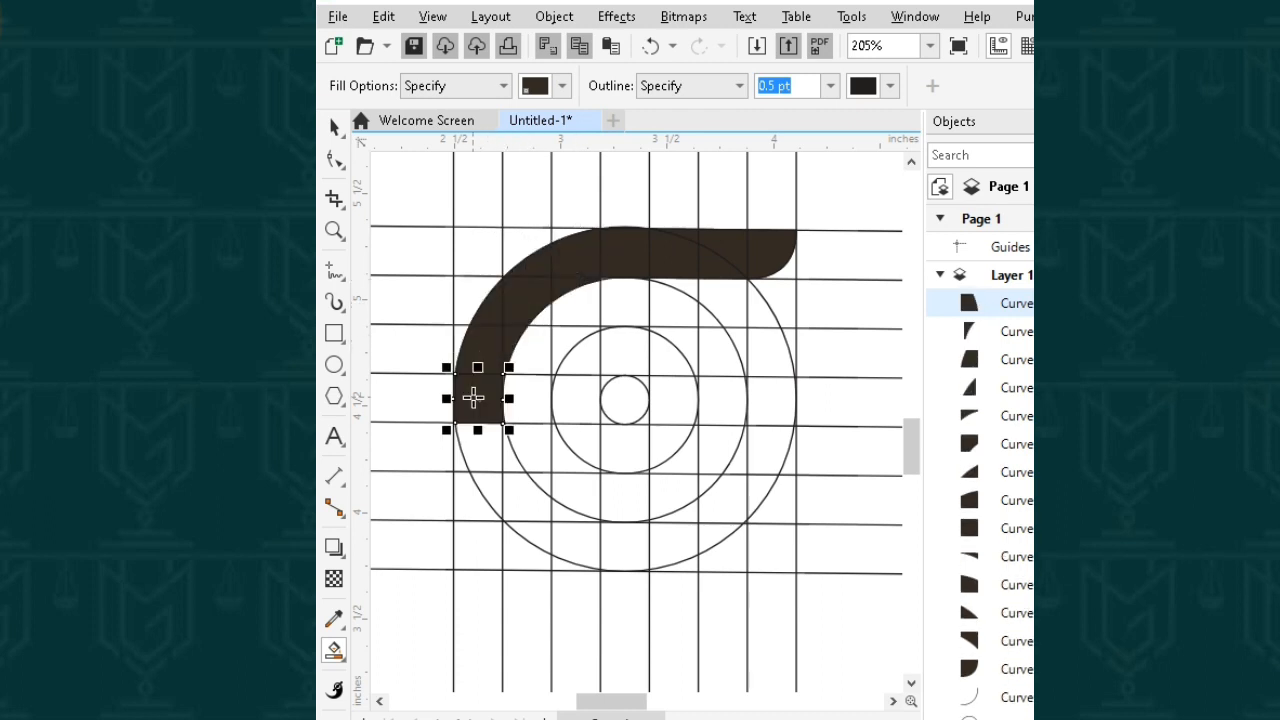
Step: Smart-fill the grid's leftmost column below the middle row, including the square lower-left corner and the adjoining bottom-row region
click(478, 445)
click(462, 460)
click(470, 495)
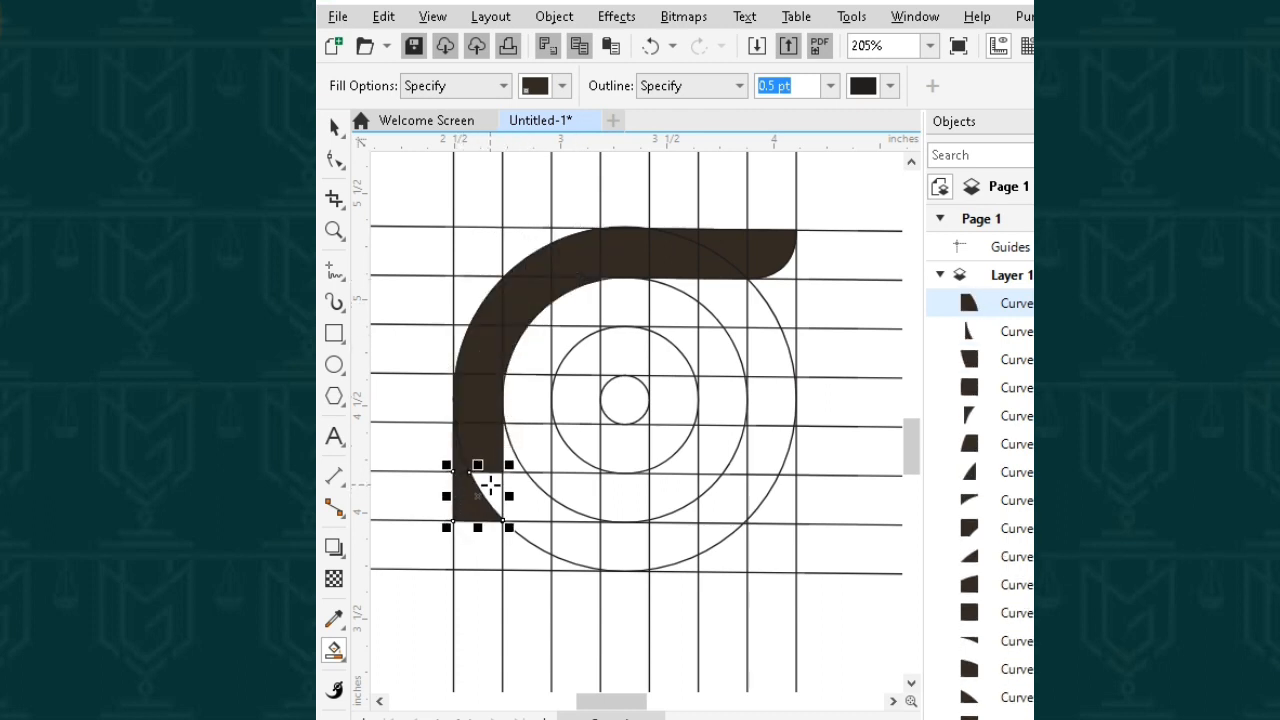
click(490, 500)
click(476, 550)
click(522, 555)
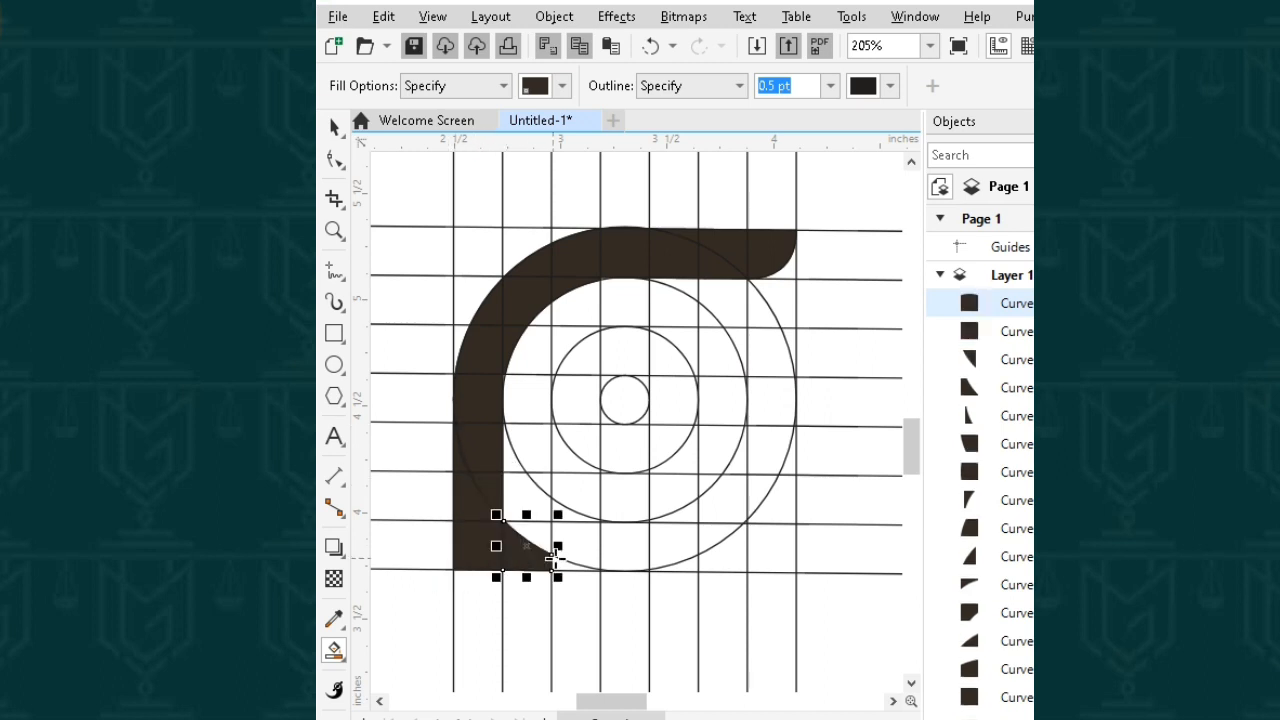
Step: Smart-fill the remaining bottom-row regions from the third column to the central column
click(568, 563)
click(570, 534)
click(528, 532)
click(622, 545)
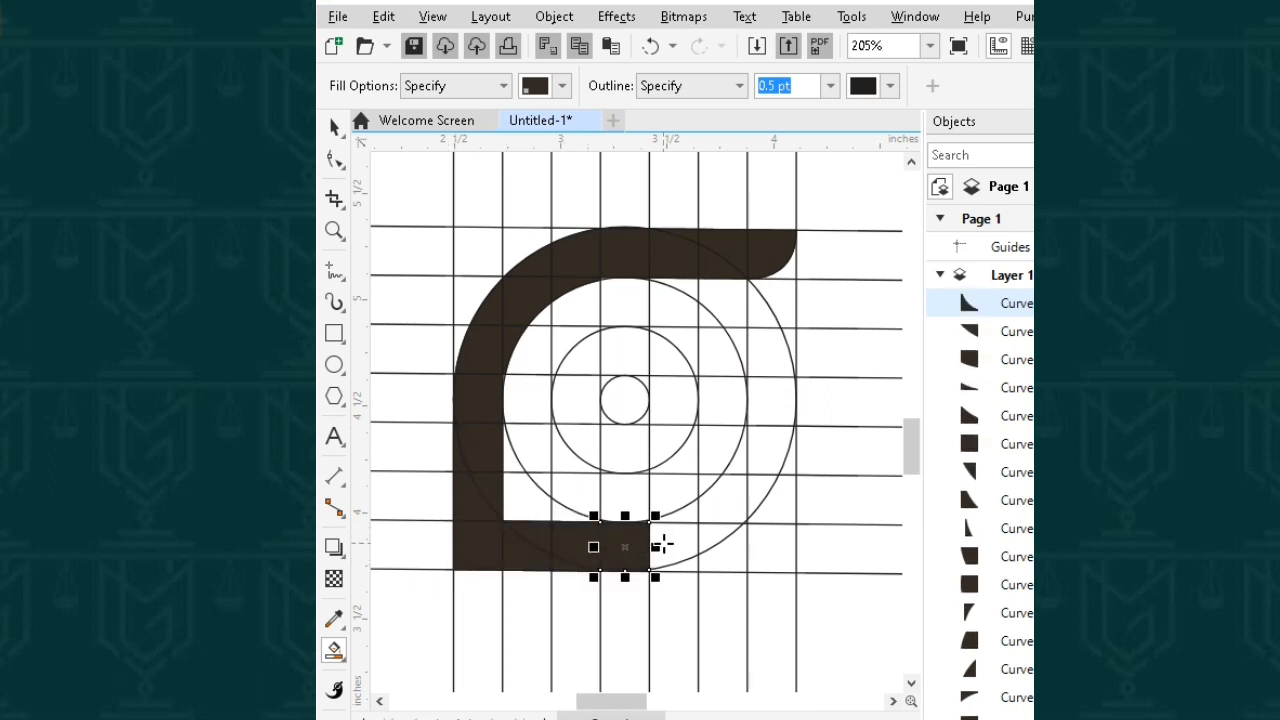
Step: Smart-fill the lower-right part of the ring between the two outermost circles, from the bottom row up to the third row
click(668, 542)
click(712, 535)
click(680, 505)
click(725, 495)
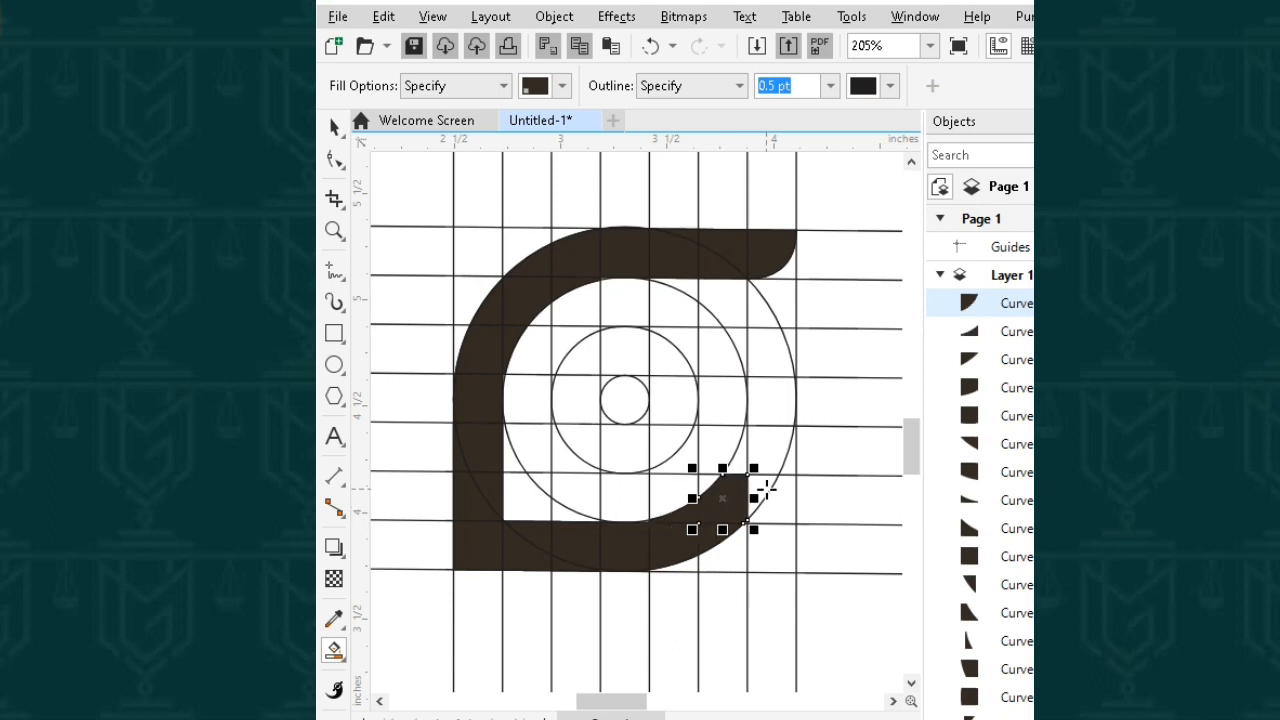
click(740, 457)
click(766, 435)
click(766, 398)
click(760, 352)
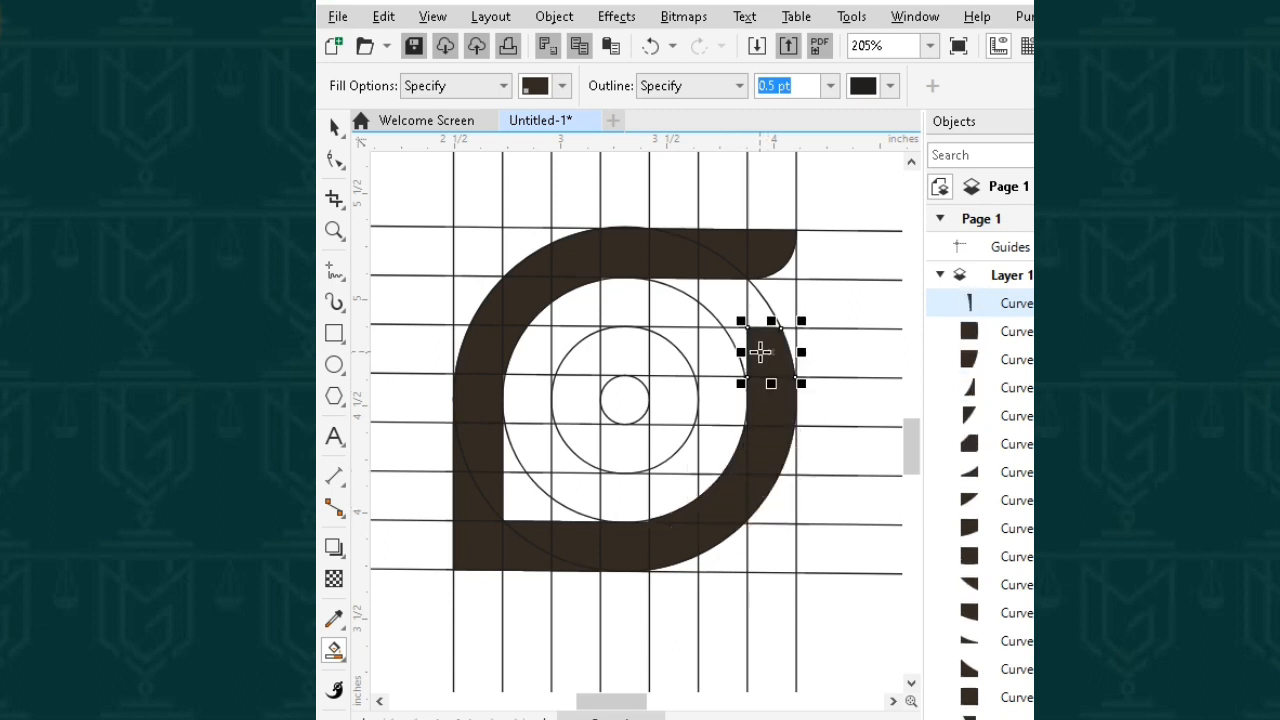
Step: Smart-fill the third grid row as a horizontal bar from the right side of the ring leftward through the third column
click(740, 340)
click(714, 349)
click(672, 350)
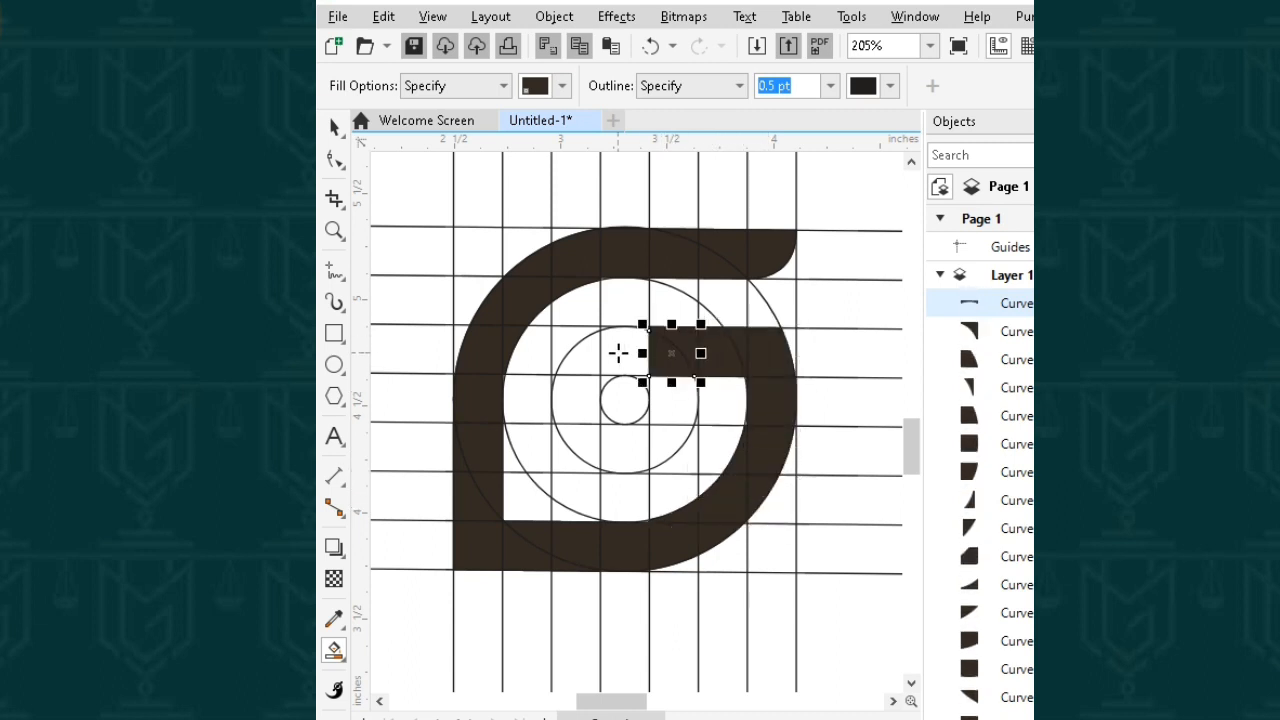
click(620, 350)
click(578, 355)
click(566, 345)
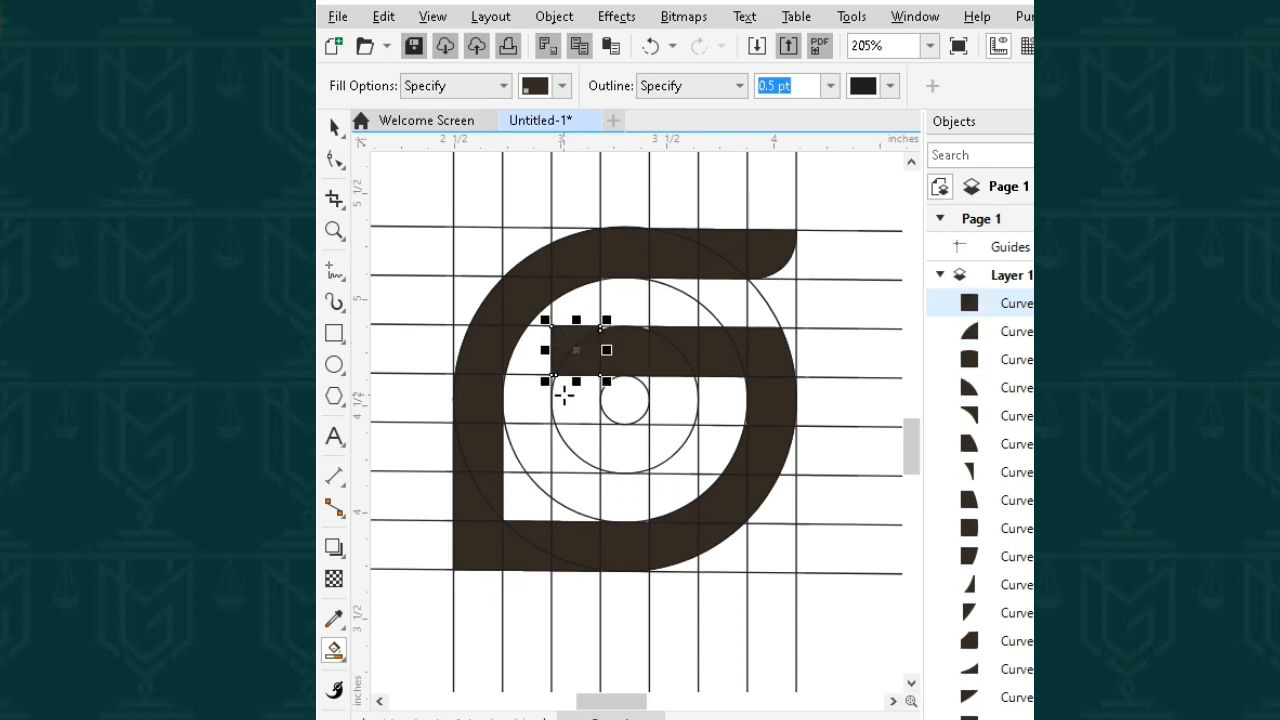
Step: Smart-fill the third column down to the bottom bar and the short arm below the central cell, ending at the second-smallest circle
click(565, 395)
click(567, 445)
click(563, 458)
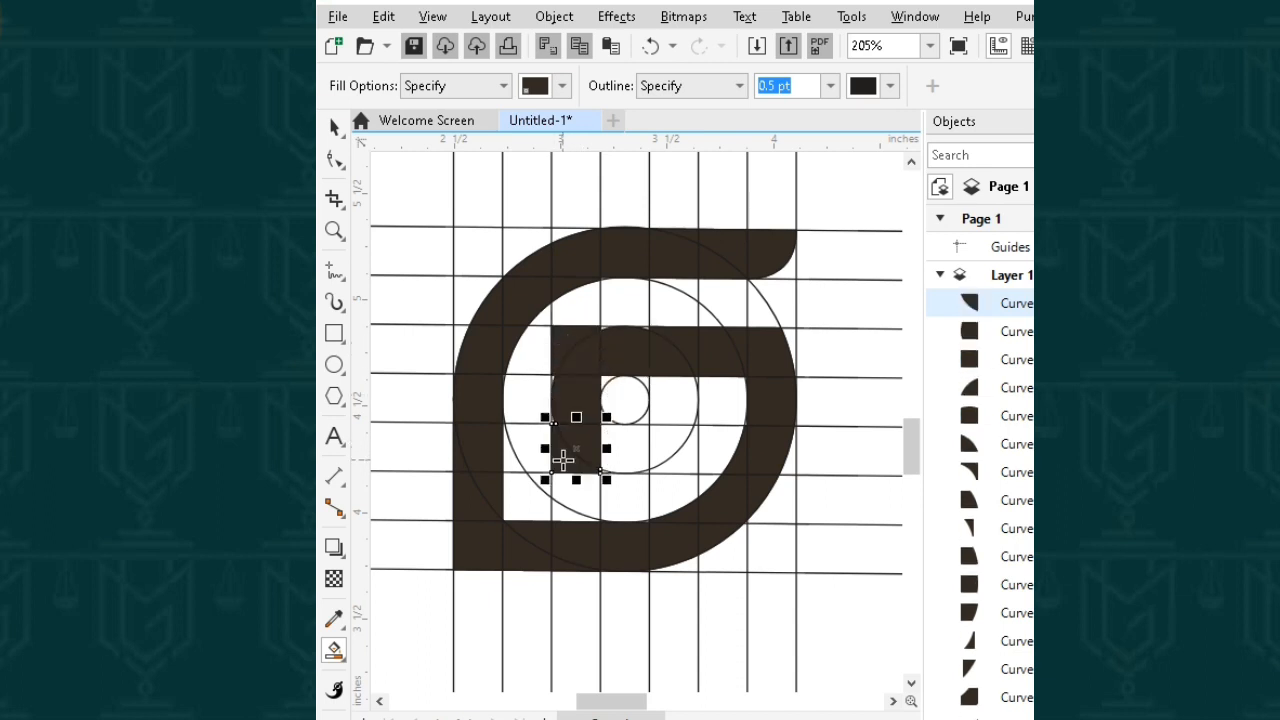
click(576, 502)
click(616, 446)
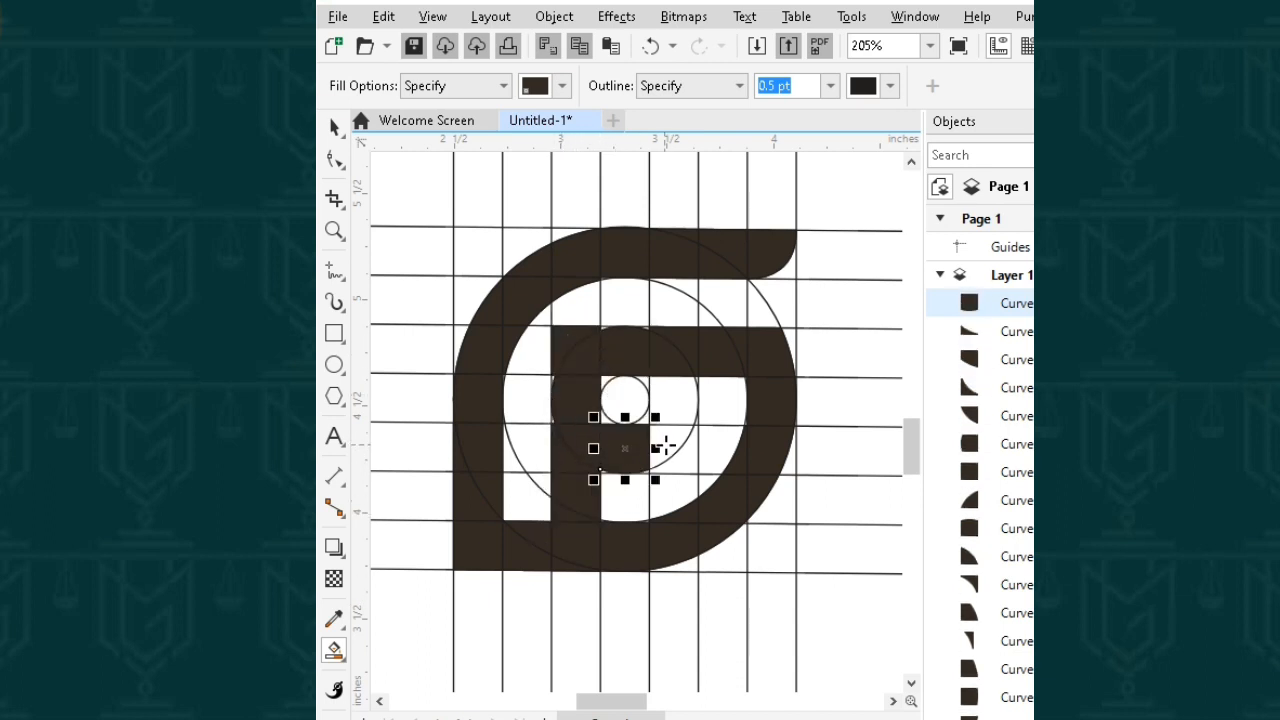
click(670, 445)
Step: Smart-fill the thin unfilled slivers around the second-smallest circle and on the inner left edge of the ring
scroll(572, 379, up, 3)
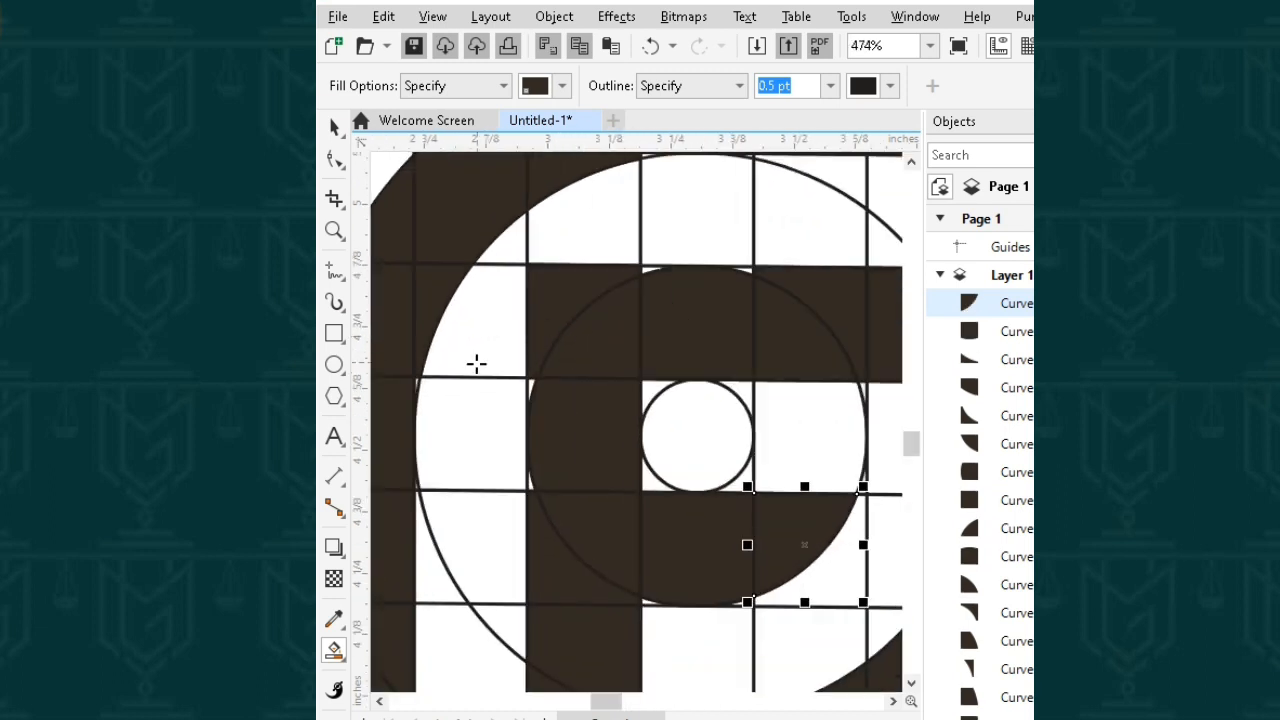
click(646, 270)
click(740, 274)
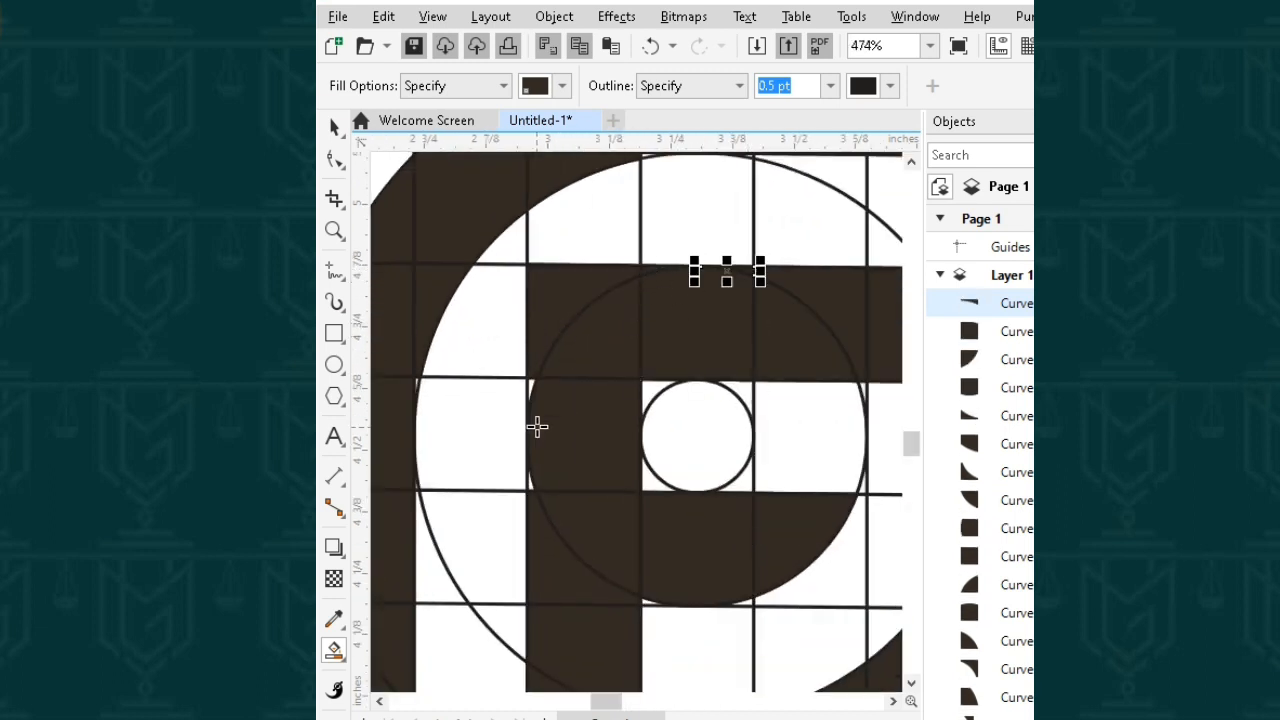
click(531, 388)
click(529, 485)
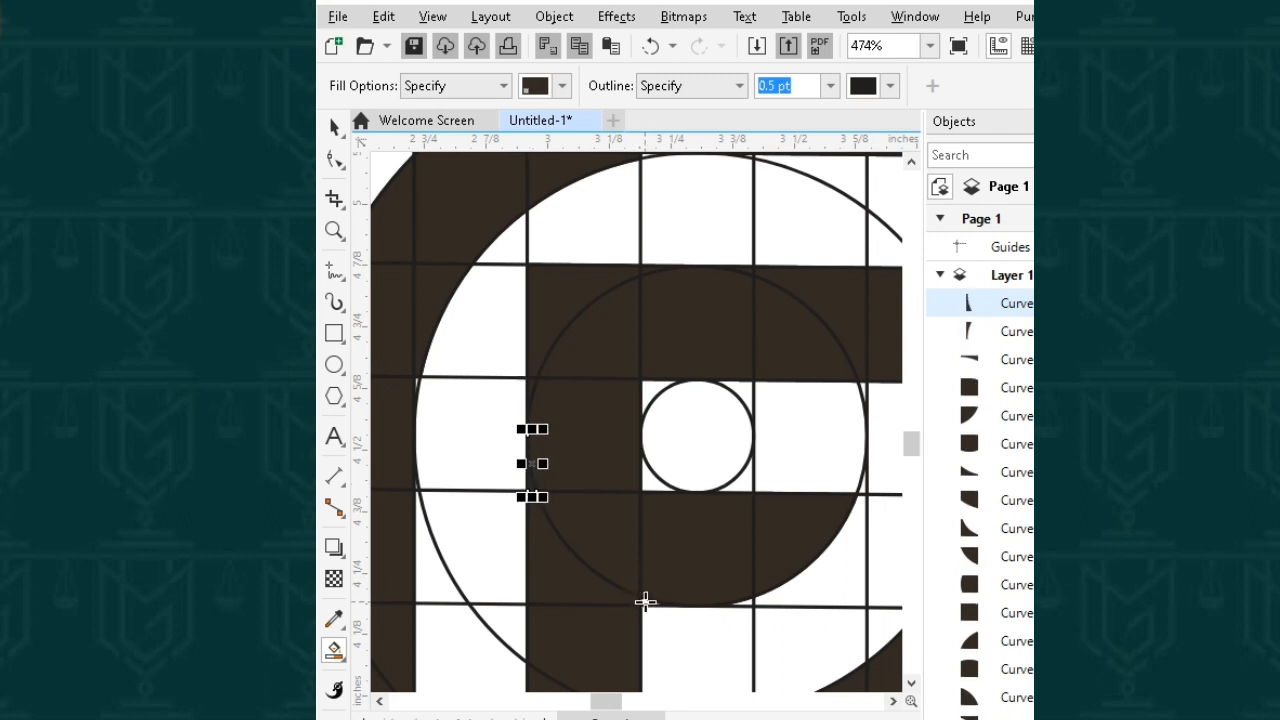
click(646, 600)
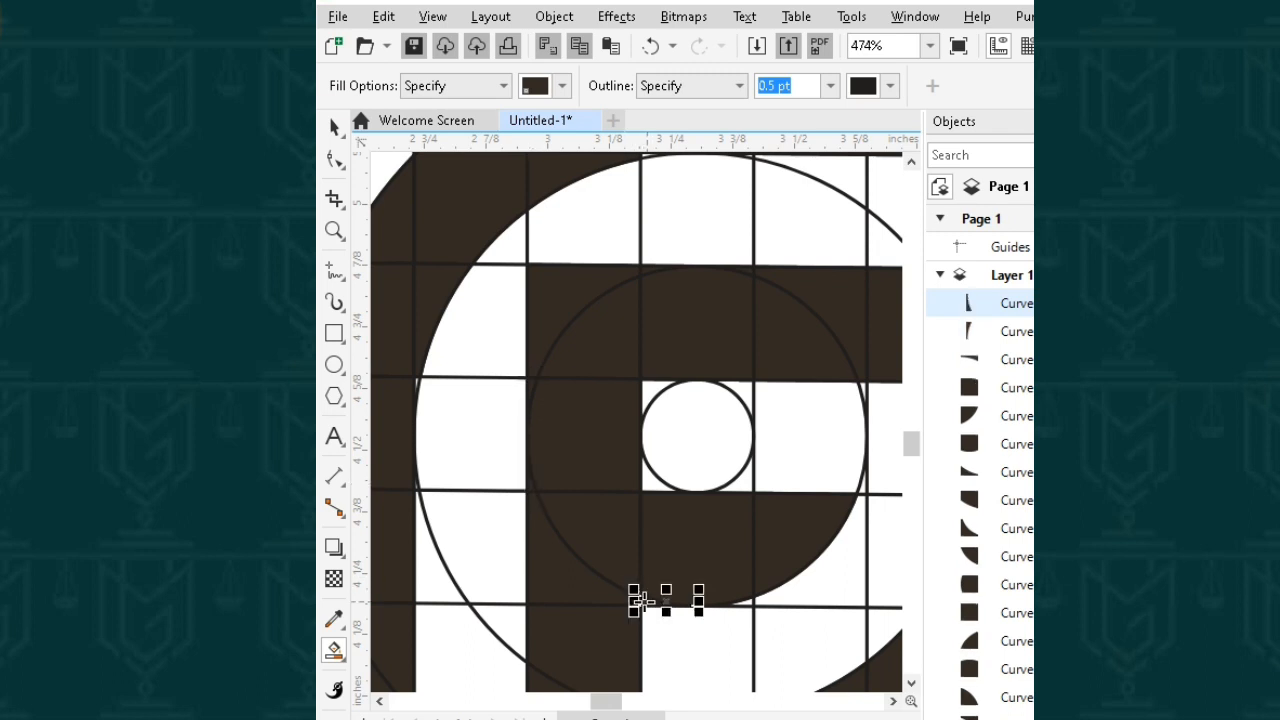
click(414, 386)
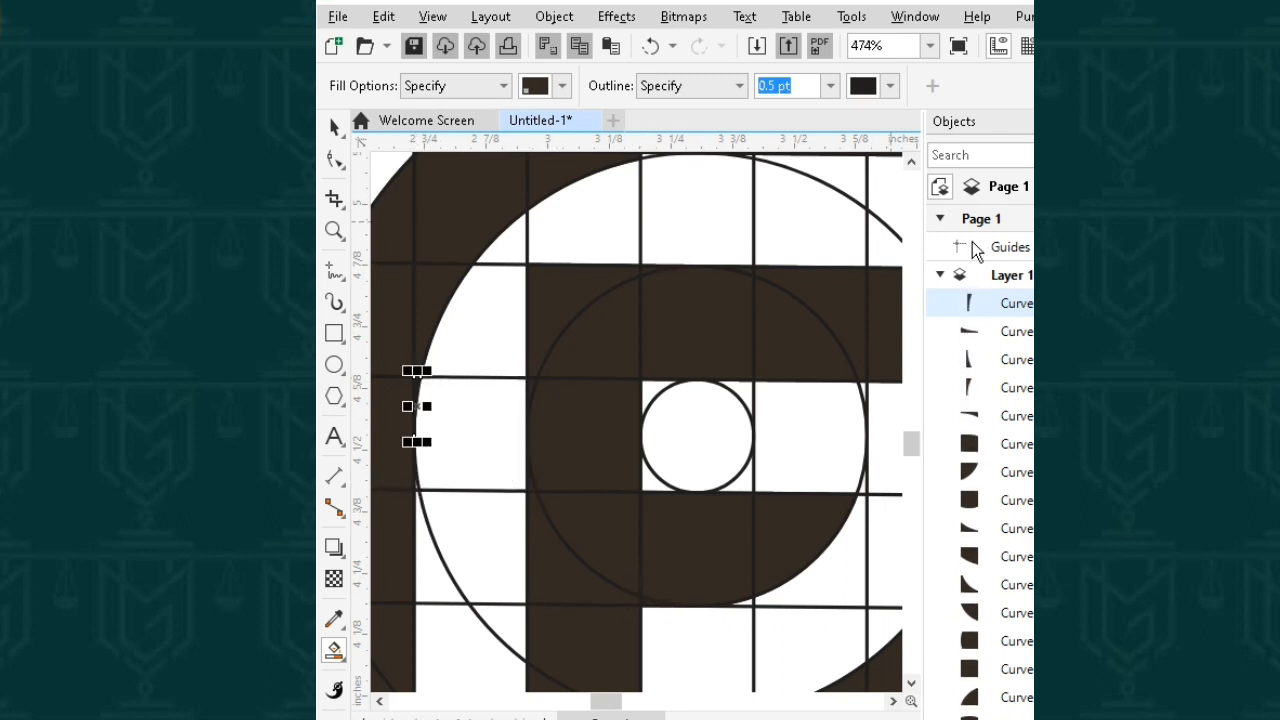
Step: Smart-fill the thin slivers along the lower edge of the top bar and the upper edge of the bottom bar
drag(918, 438, 909, 430)
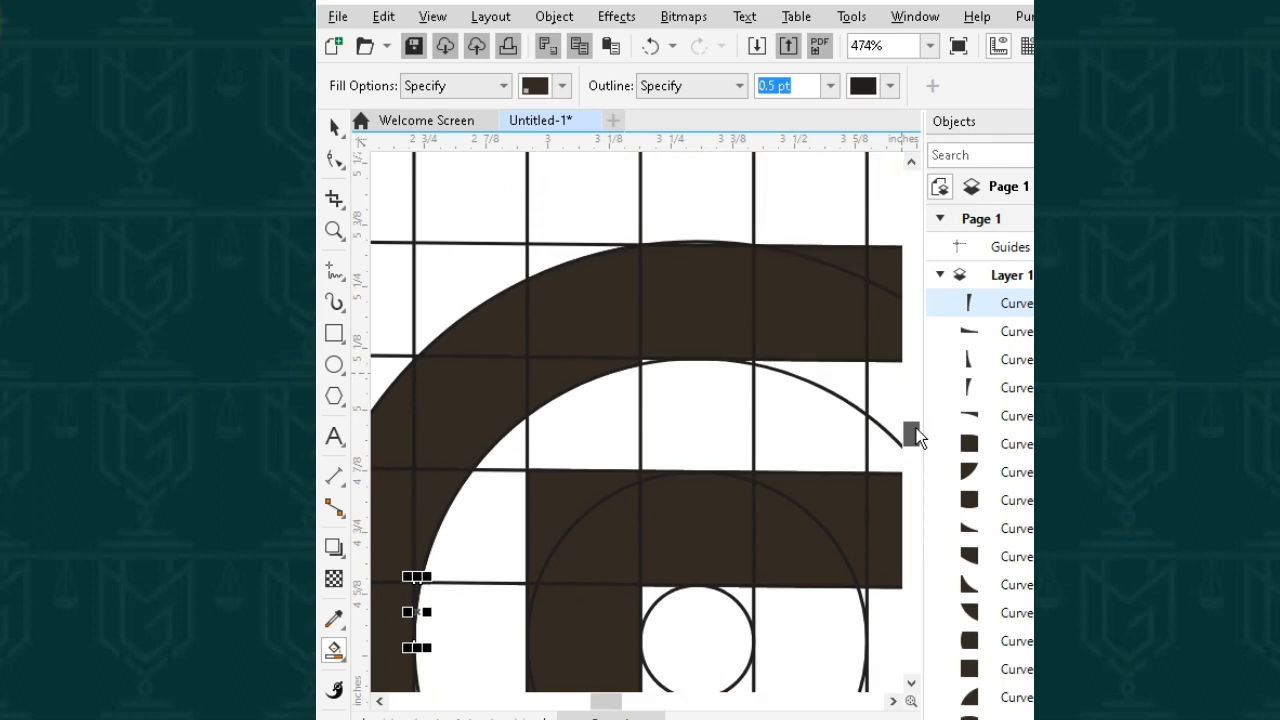
click(644, 360)
drag(910, 429, 912, 448)
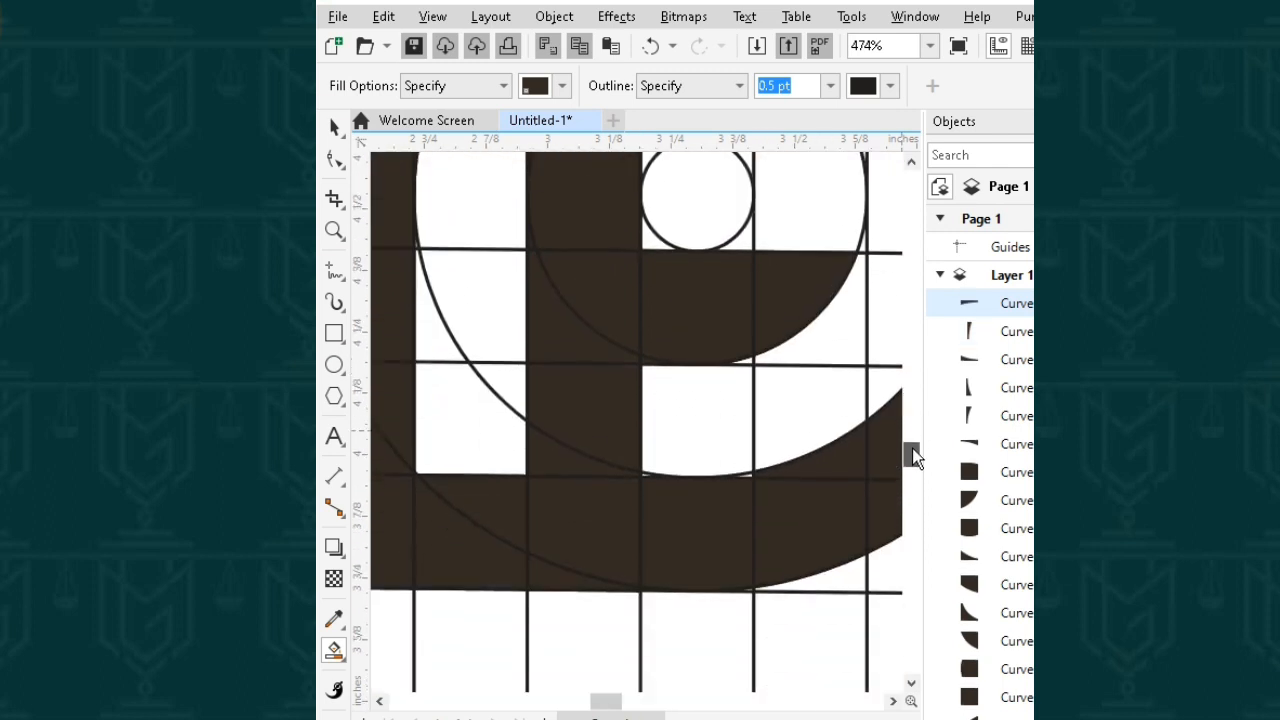
click(722, 476)
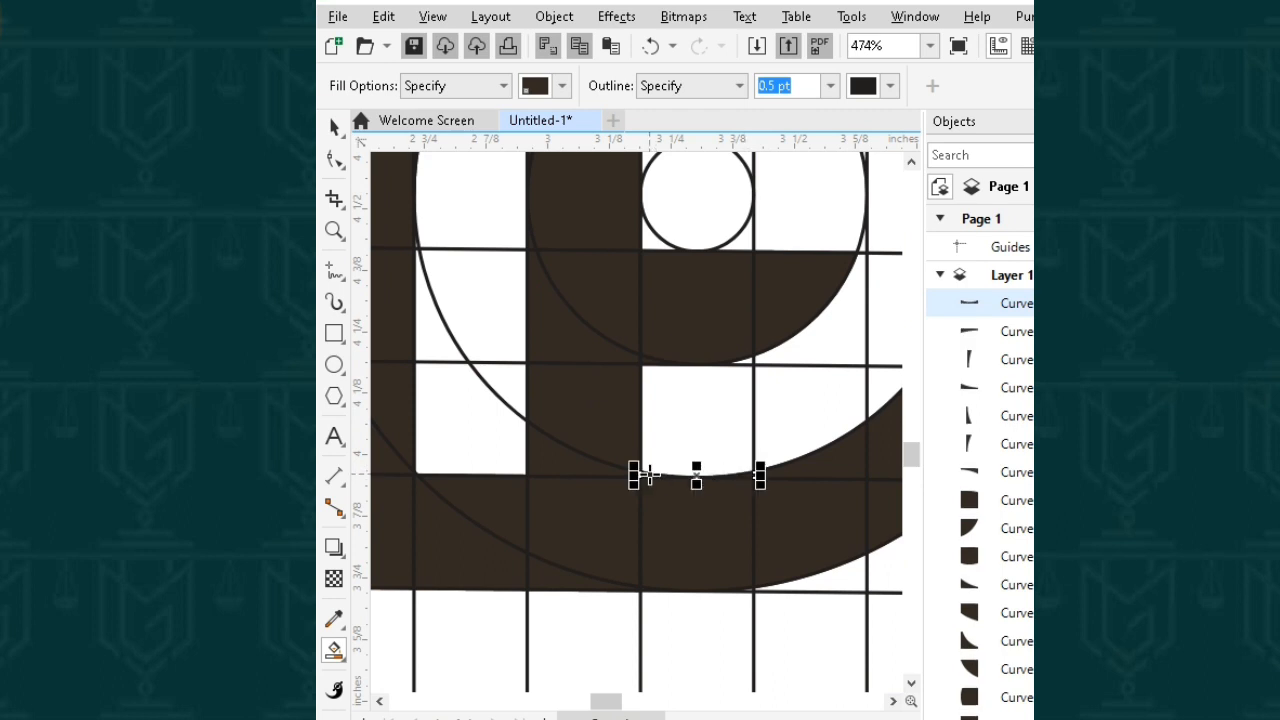
Step: Undo the mistaken fill inside the ring, and smart-fill the slivers along the ring's inner right edge around the middle row
drag(908, 455, 714, 534)
scroll(714, 534, right, 4)
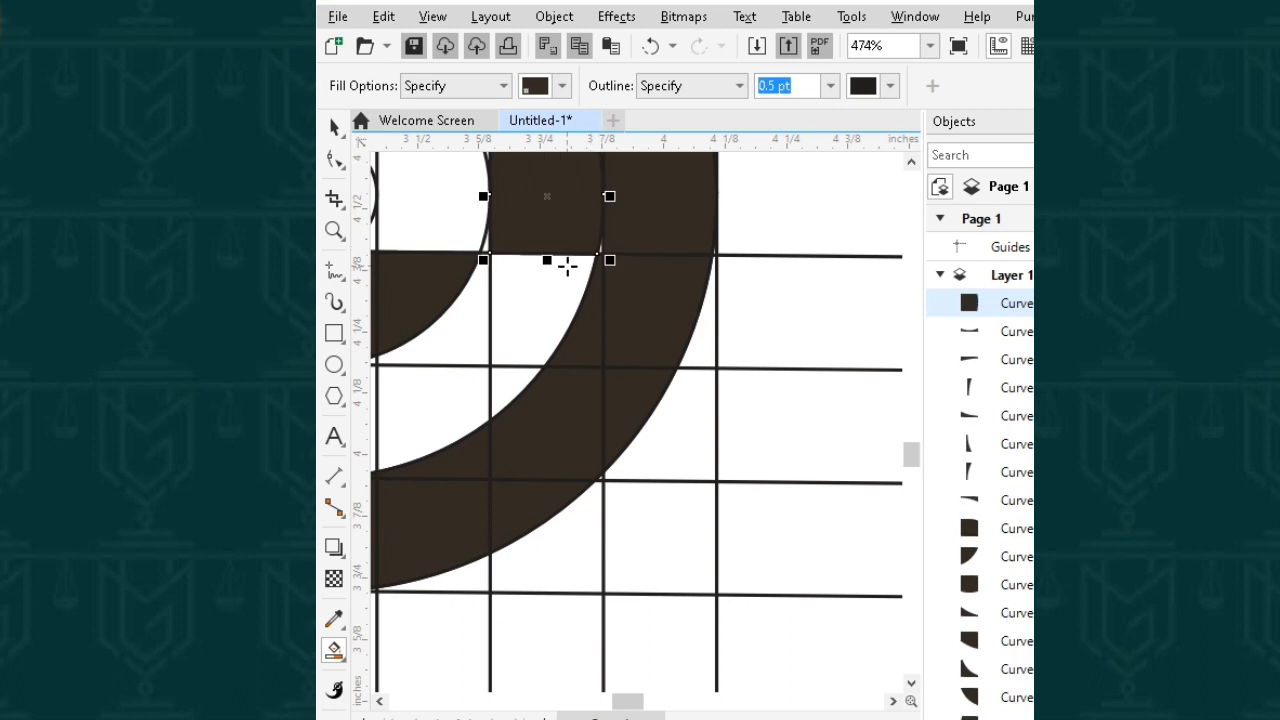
key(ctrl+z)
click(601, 250)
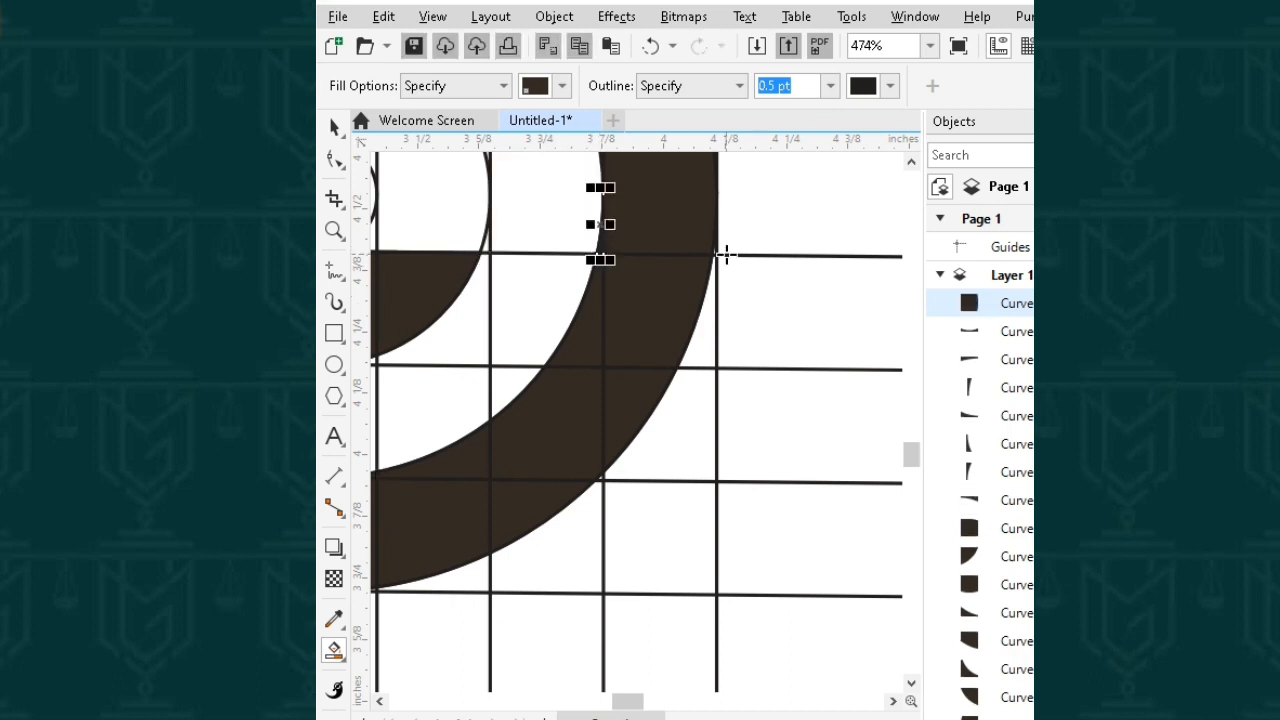
drag(903, 452, 909, 436)
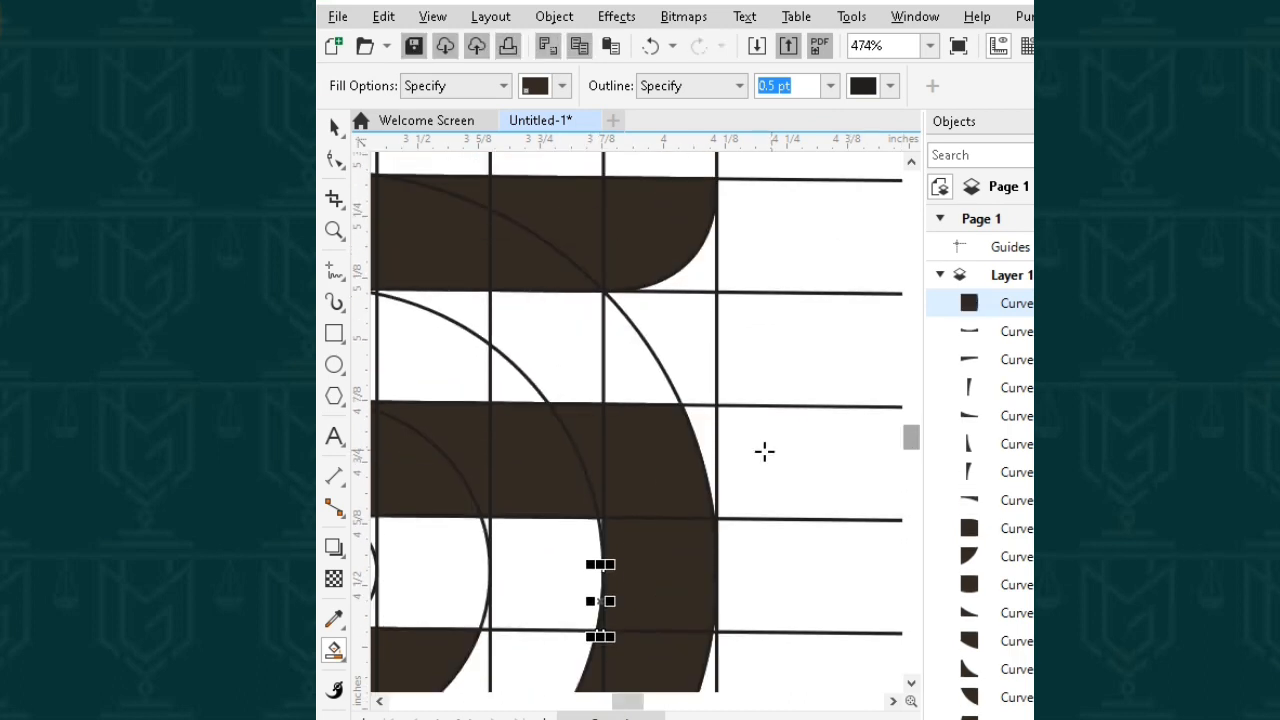
click(603, 517)
drag(913, 444, 914, 445)
drag(630, 699, 593, 698)
drag(918, 440, 908, 449)
scroll(794, 434, down, 1)
scroll(604, 663, down, 3)
drag(581, 700, 608, 700)
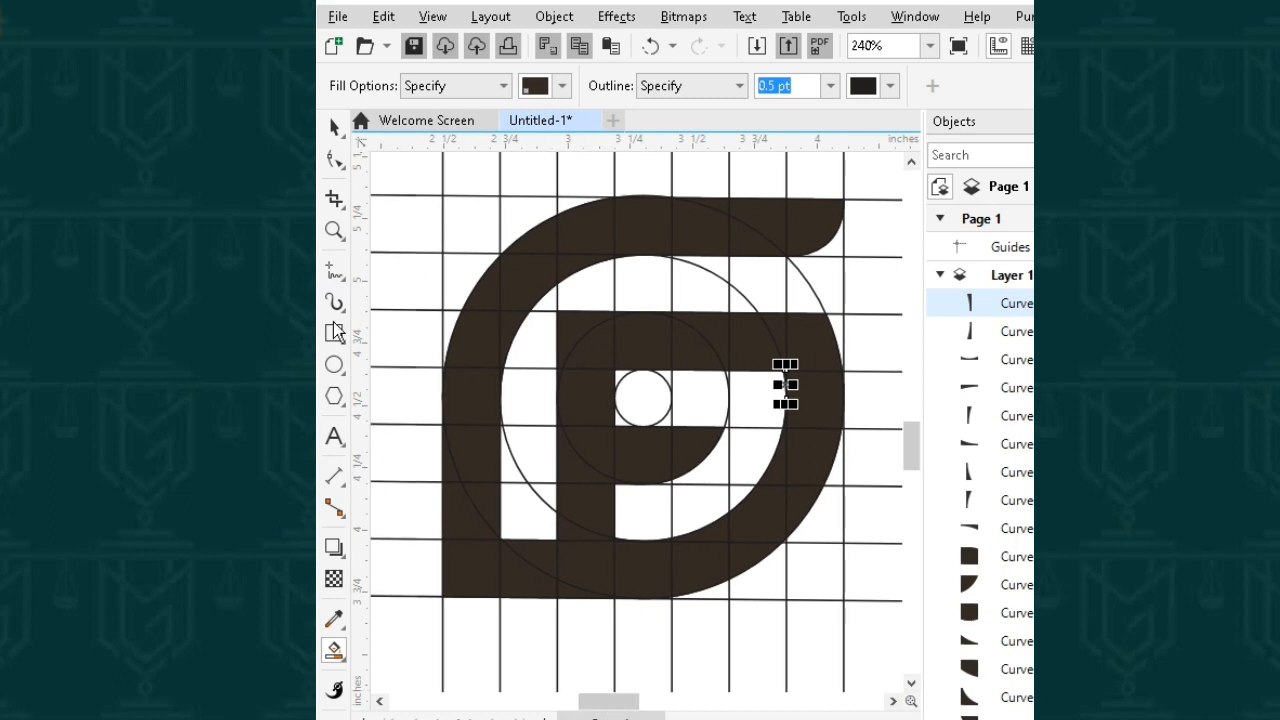
Step: Draw a diagonal line about 0.23 by 0.36 inches from the third vertical line's lower end up to the fourth vertical line
click(335, 127)
click(378, 158)
click(339, 260)
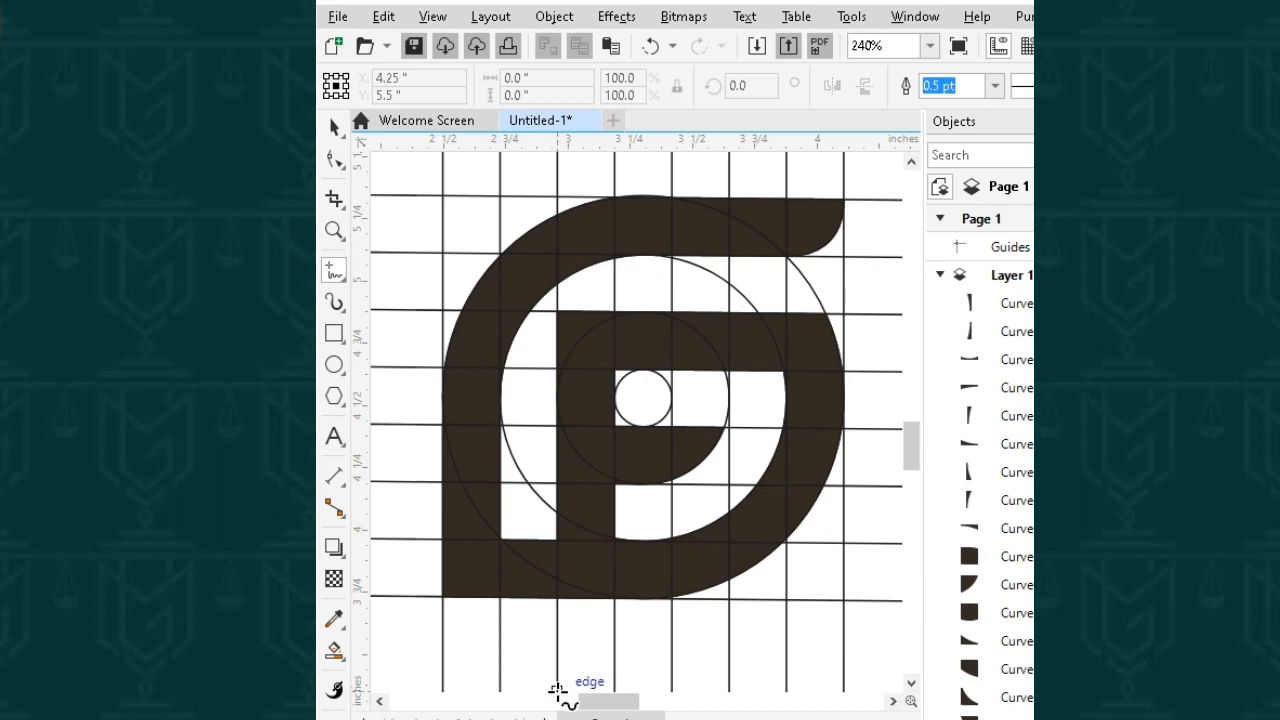
drag(907, 437, 907, 449)
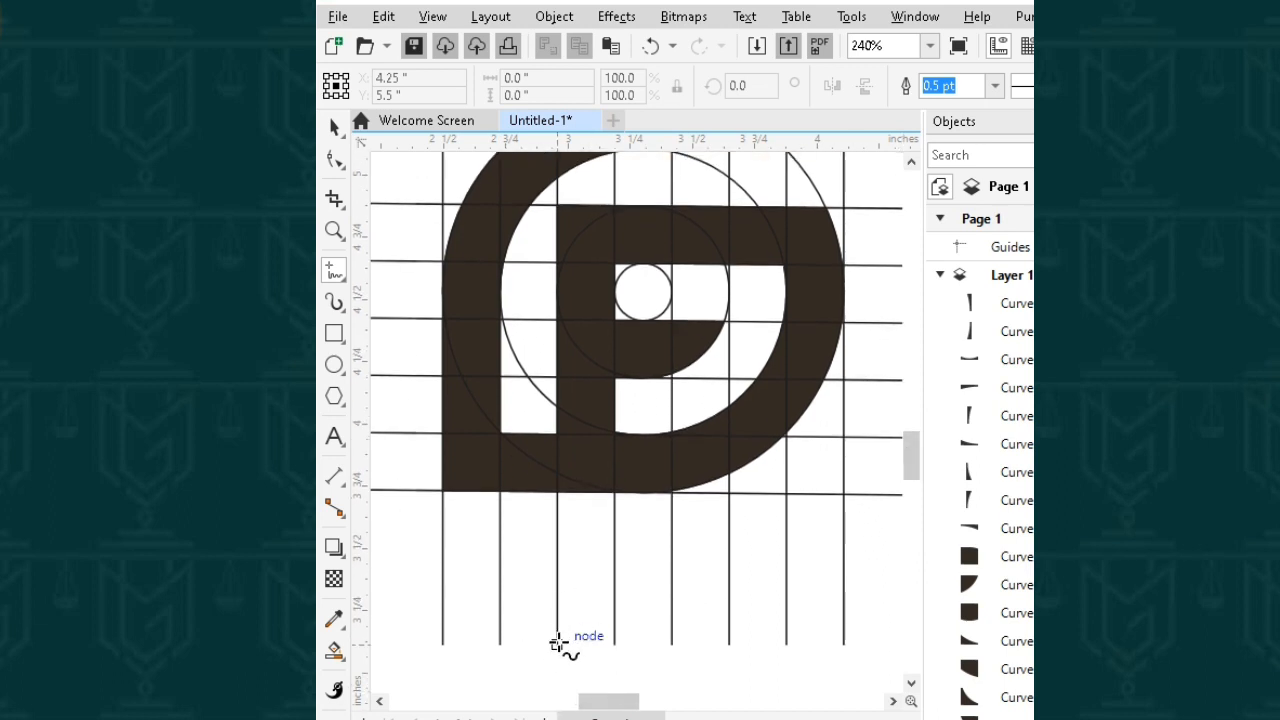
mouse_move(558, 643)
mouse_down()
mouse_move(571, 600)
mouse_move(618, 552)
mouse_up()
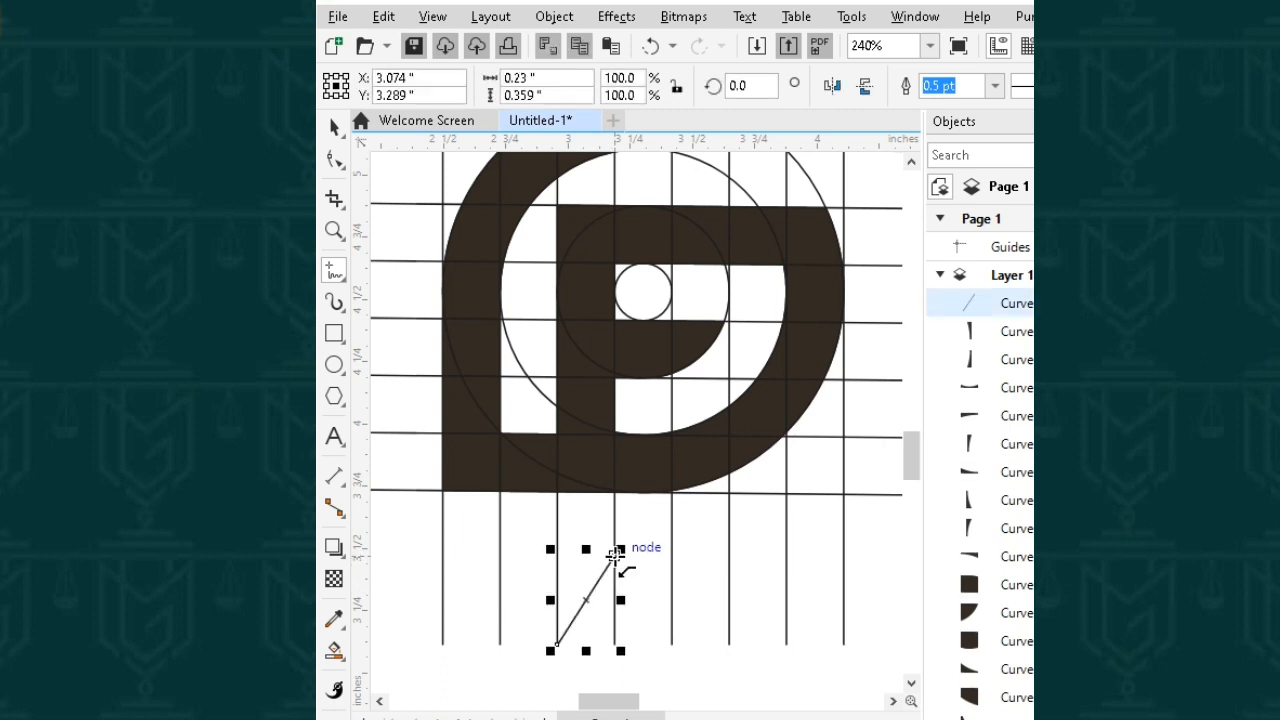
Step: Convert the new diagonal line to a curve and bend it into a quarter arc bulging toward the lower right
click(334, 160)
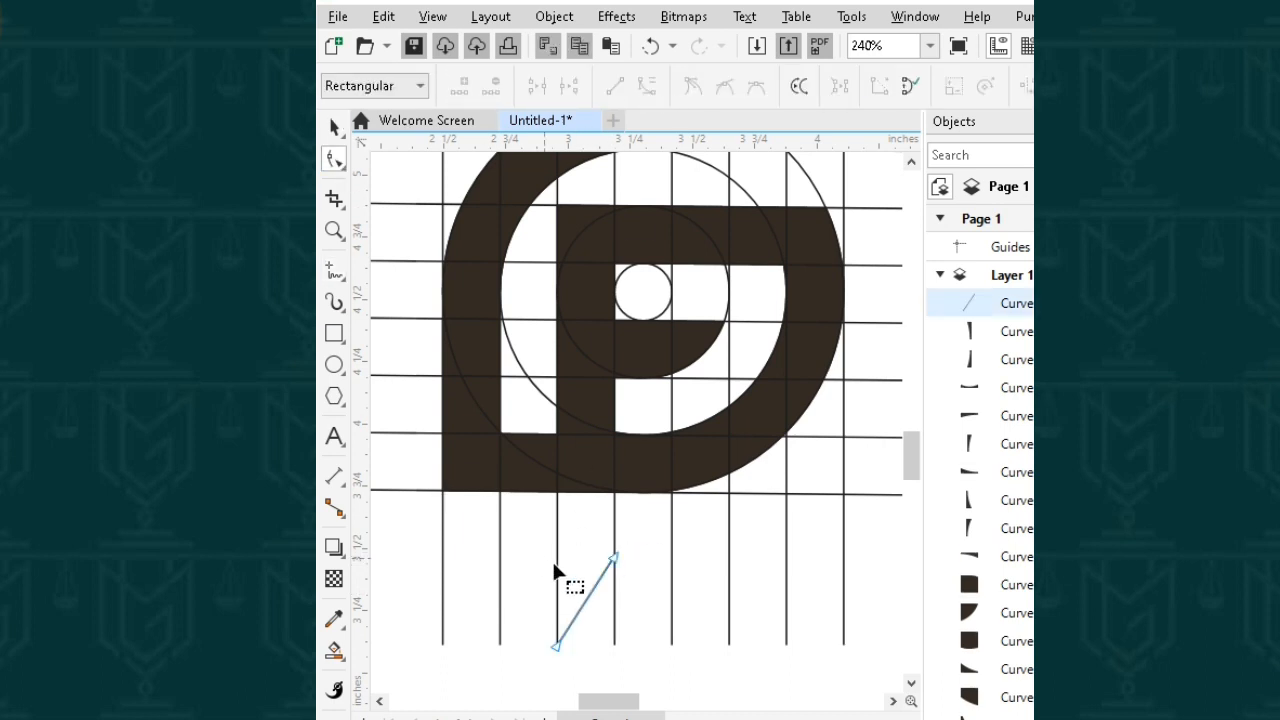
click(583, 599)
click(647, 86)
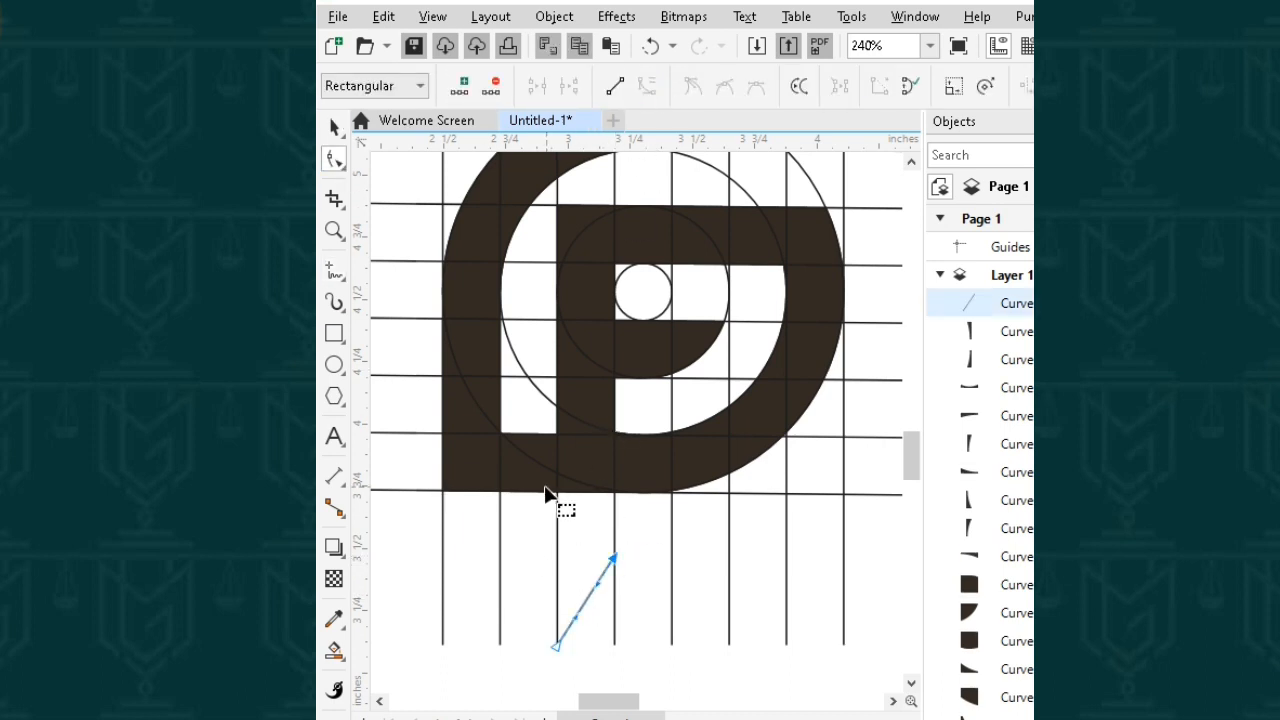
drag(601, 584, 582, 638)
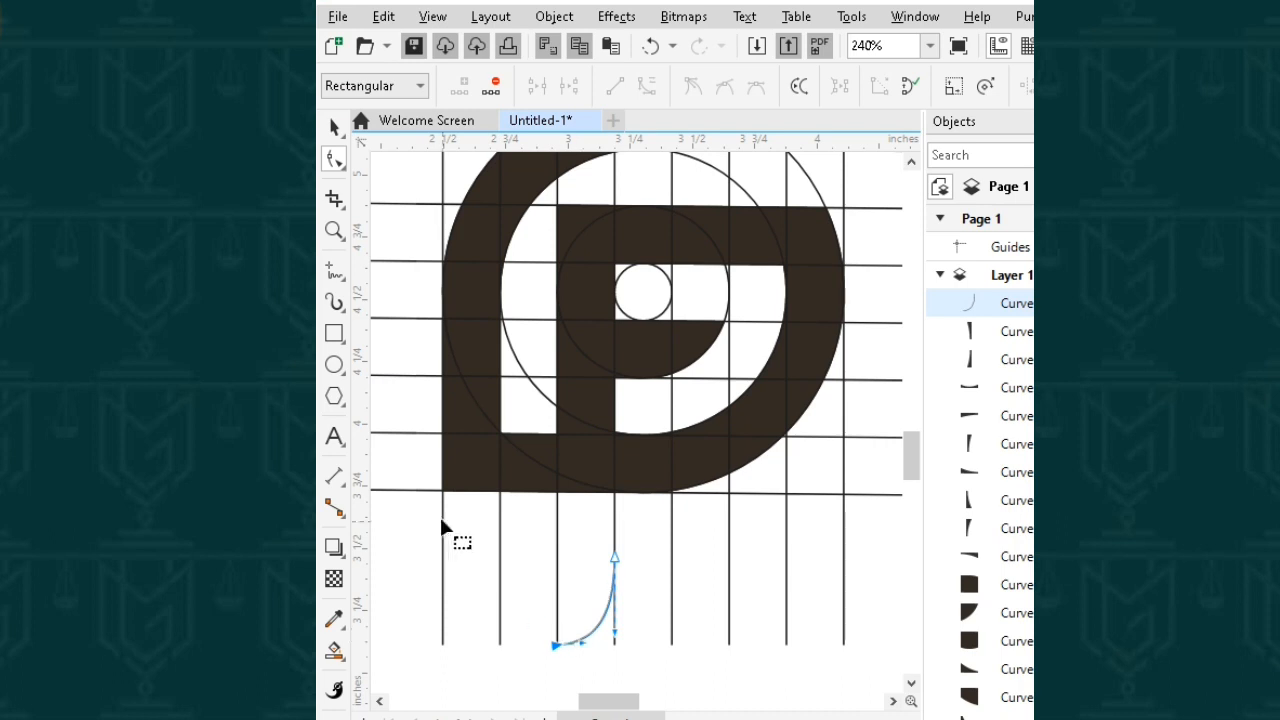
key(space)
click(500, 672)
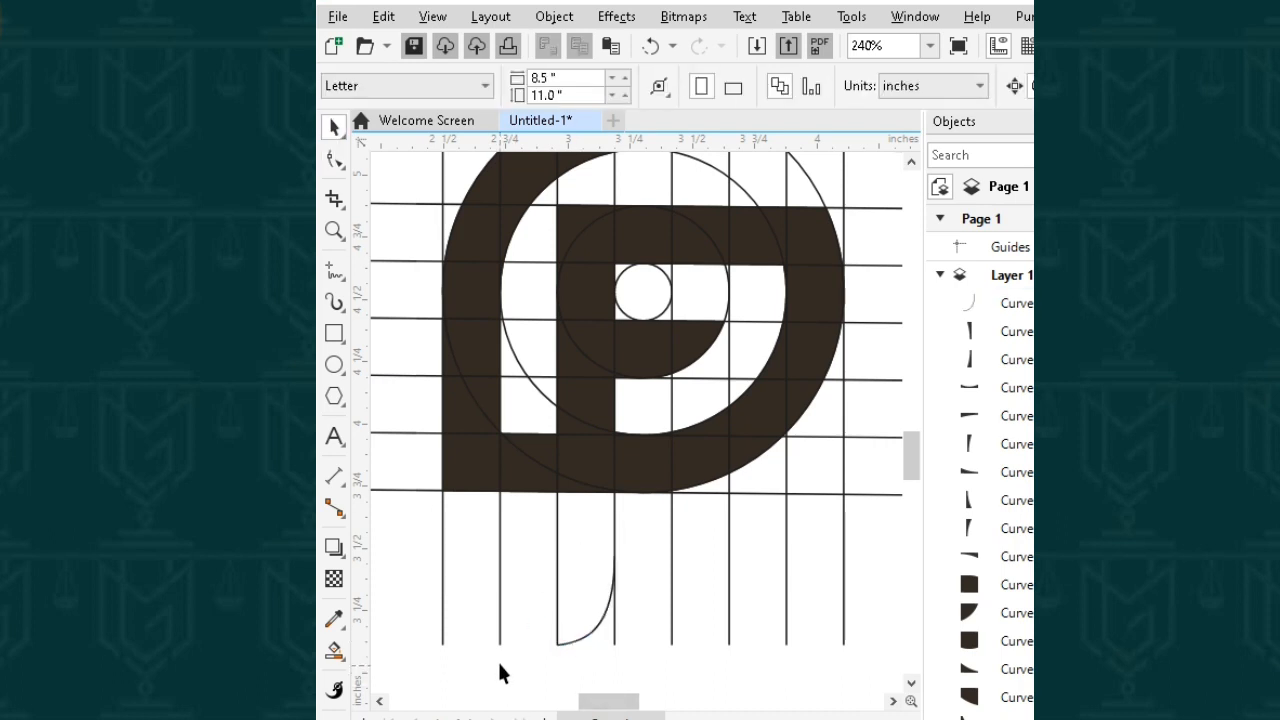
Step: Smart-fill the third column below the bottom bar down to the quarter arc and deselect the finished stem
click(335, 652)
click(594, 549)
key(space)
scroll(422, 352, down, 1)
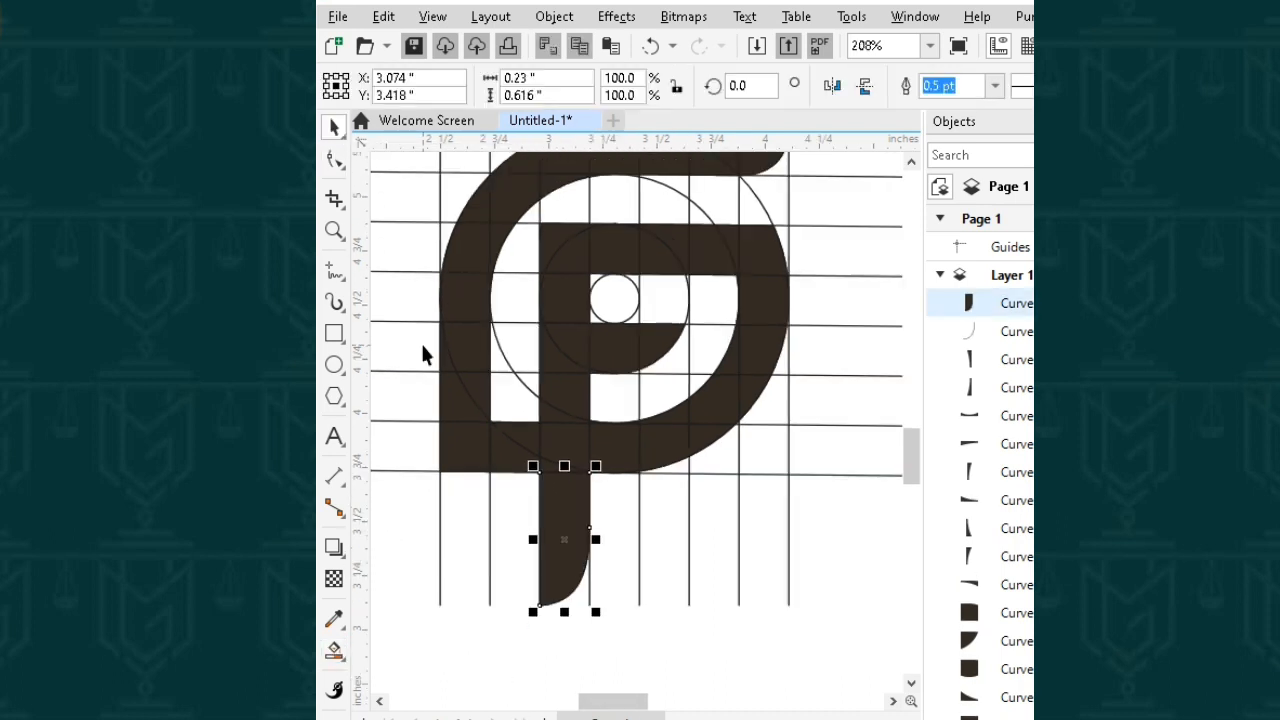
scroll(430, 358, down, 3)
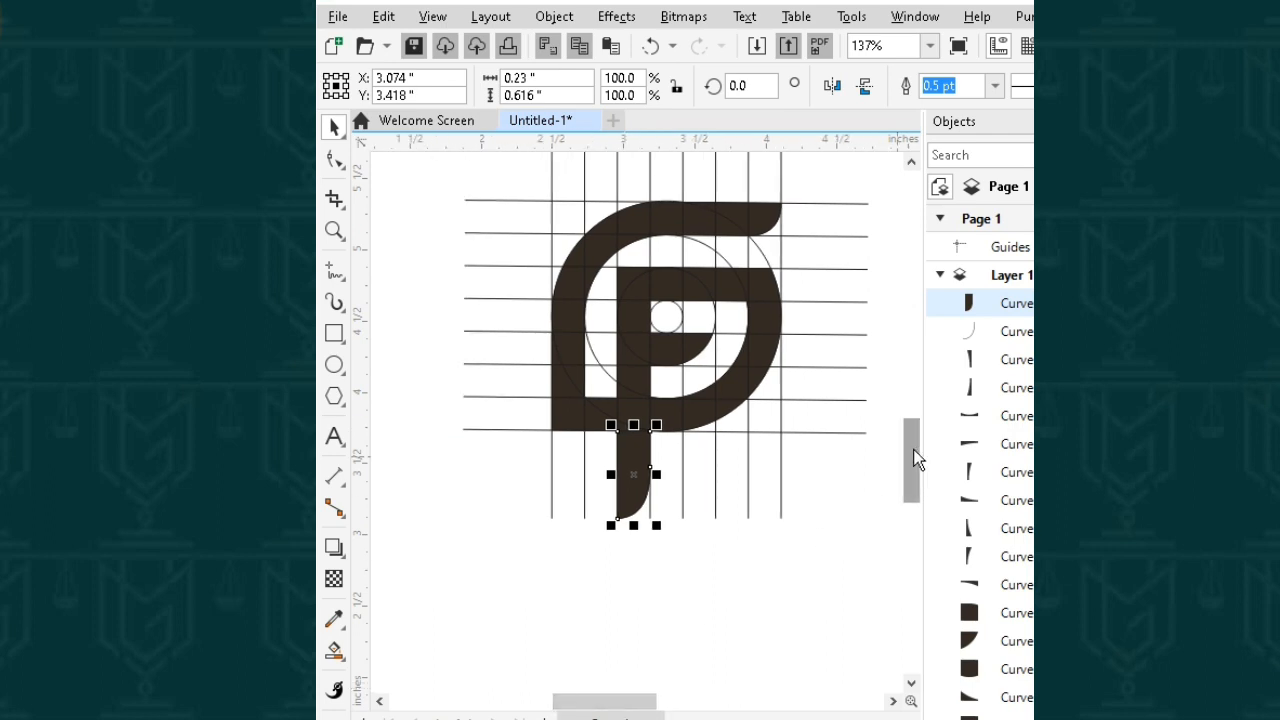
drag(918, 458, 912, 432)
click(860, 562)
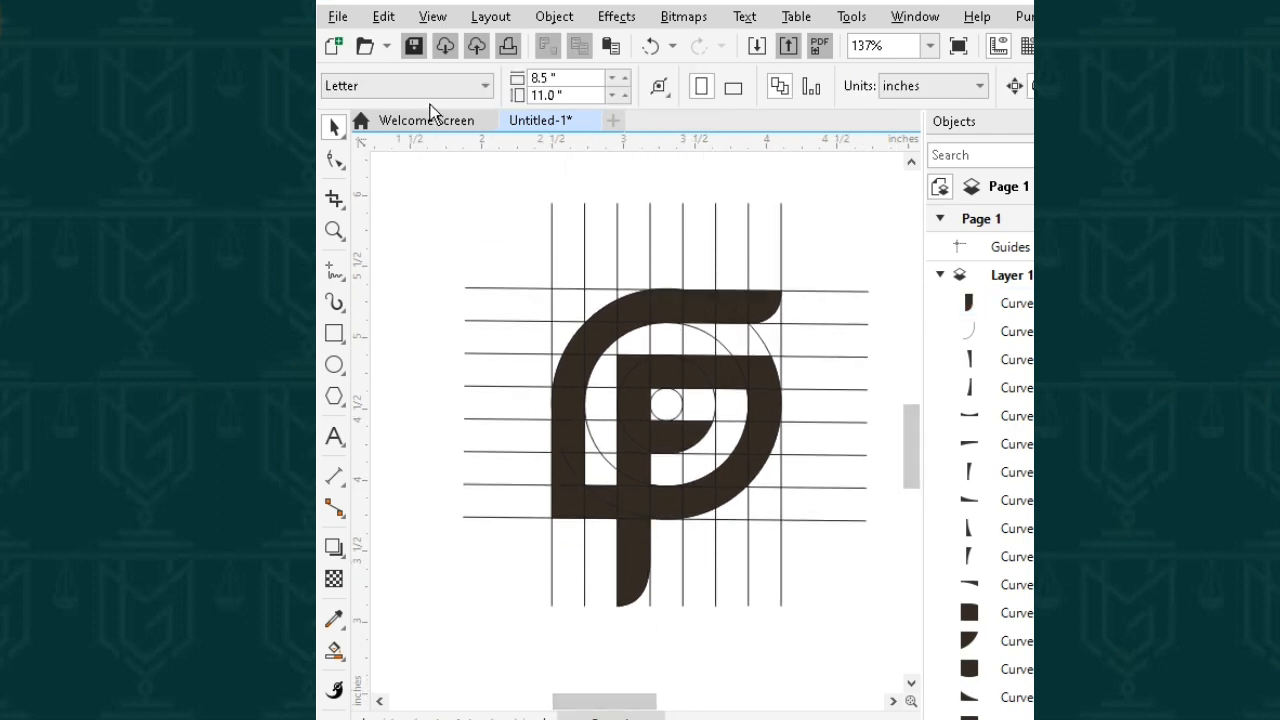